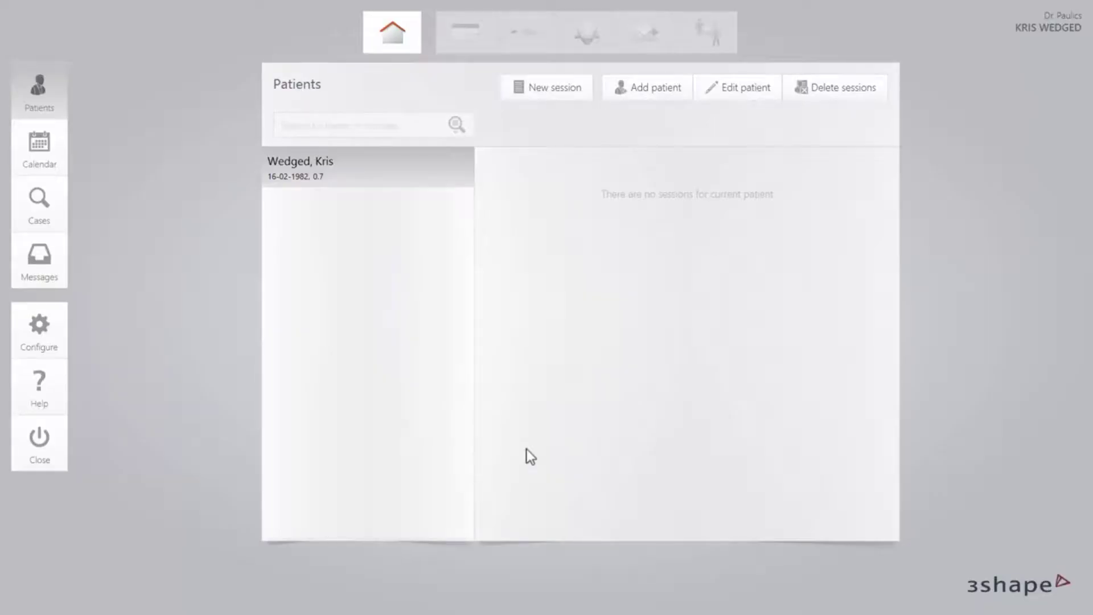
- Start a new order session and choose 3Shape Ryde Laboratory as the lab
click(564, 91)
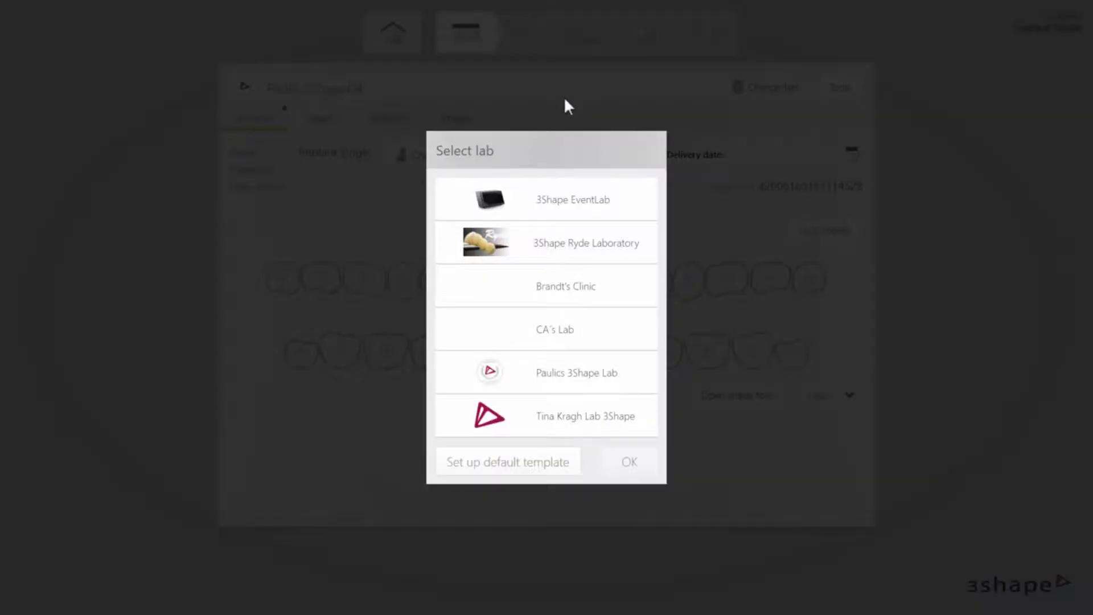
click(554, 258)
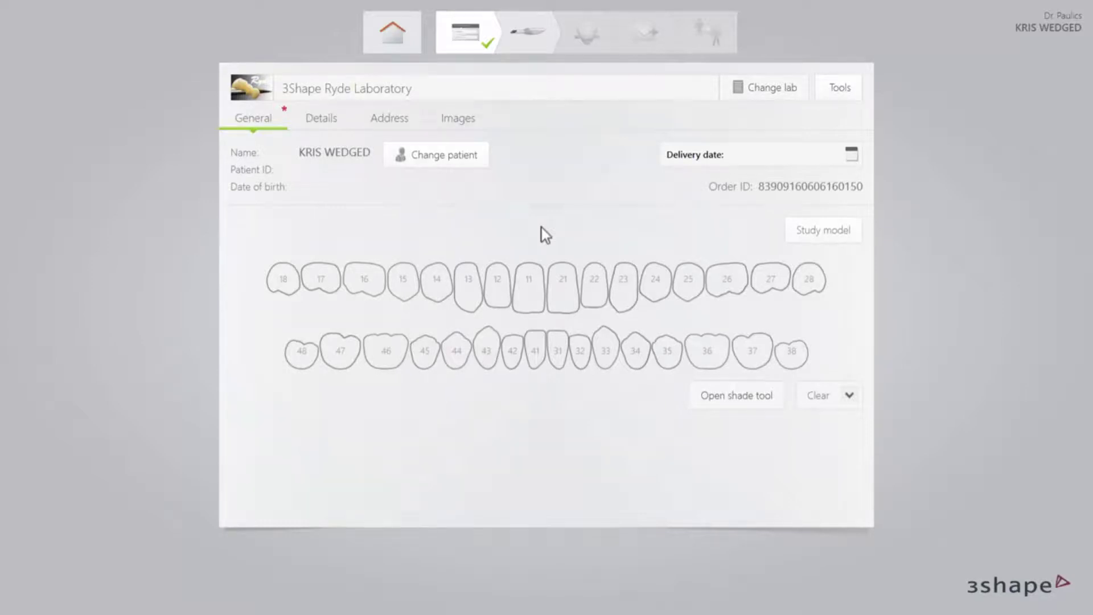
- Select teeth 14 and 16 and set their implant Abutment option to Abutment
click(440, 282)
click(367, 288)
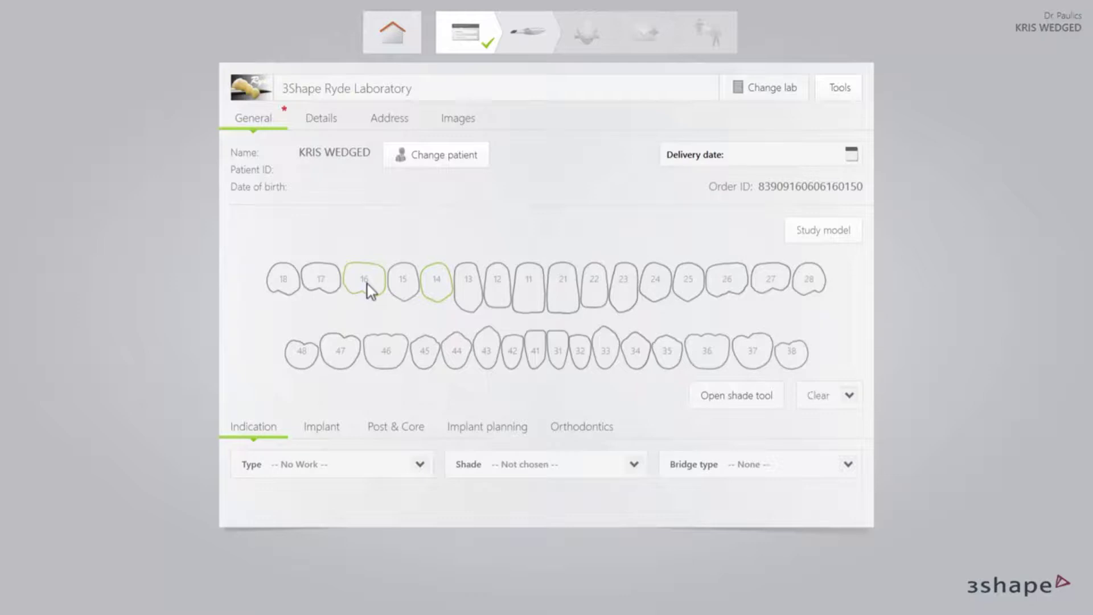
click(322, 425)
click(420, 466)
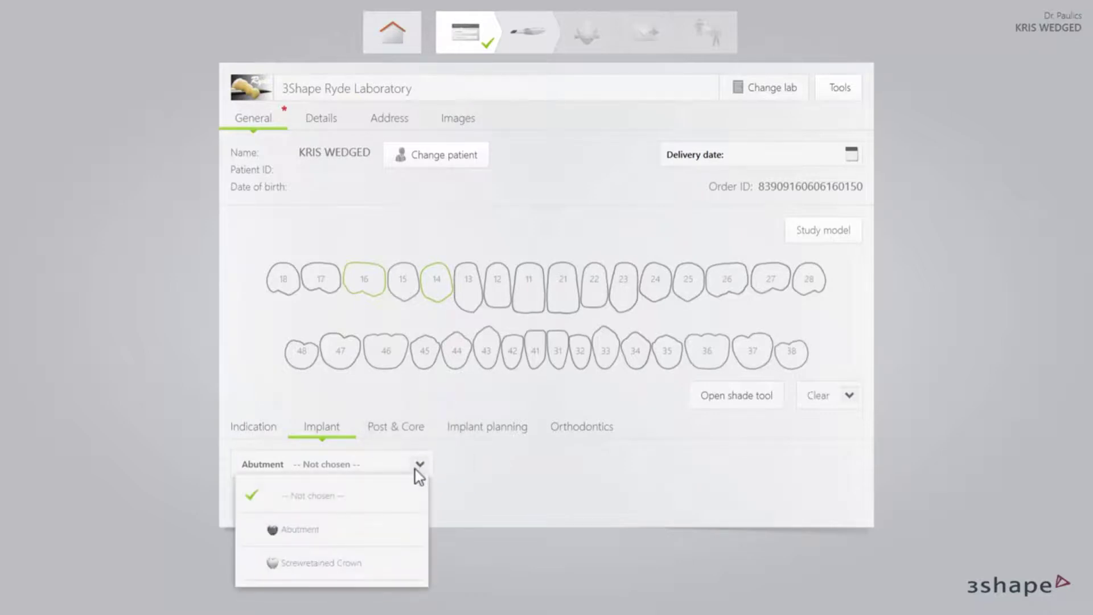
click(296, 531)
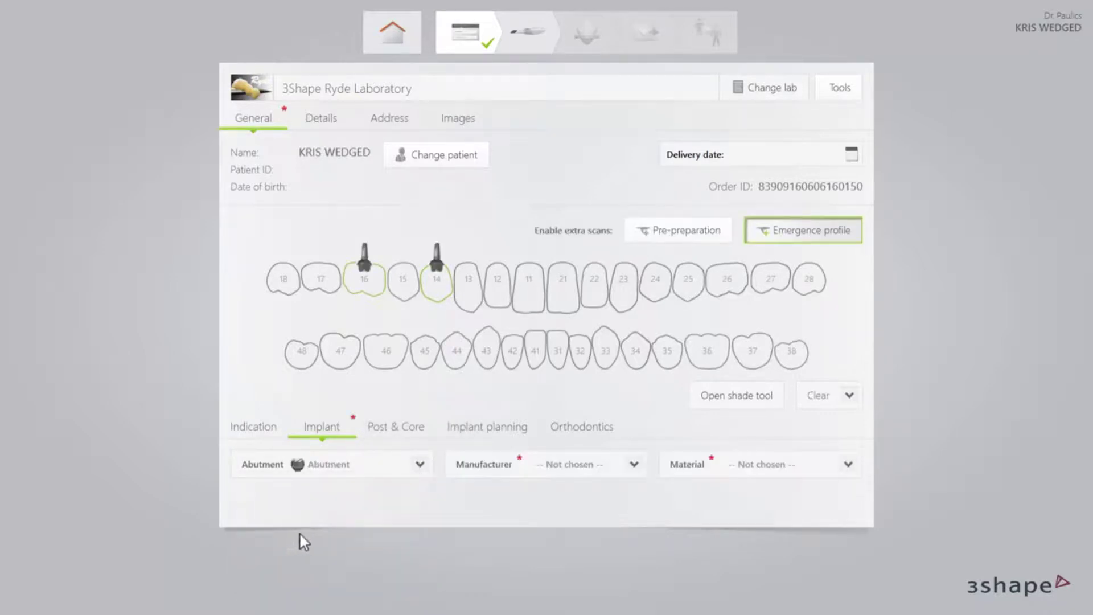
- Set the implants to Nobel Biocare NobelReplace Tapered Groovy, RP D4,3 connection, Titanium material
click(630, 469)
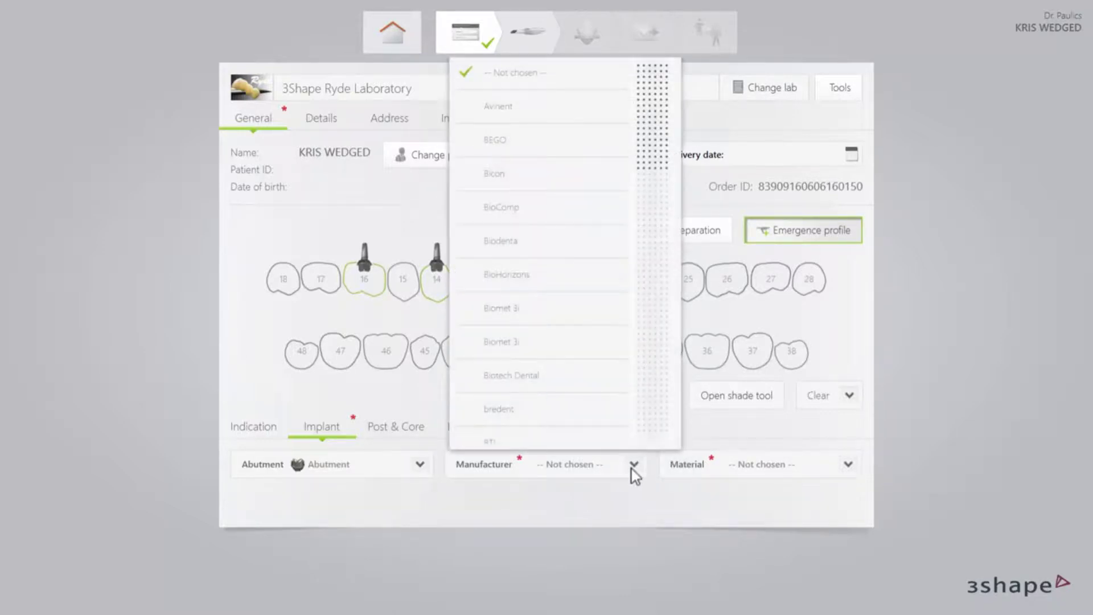
click(652, 326)
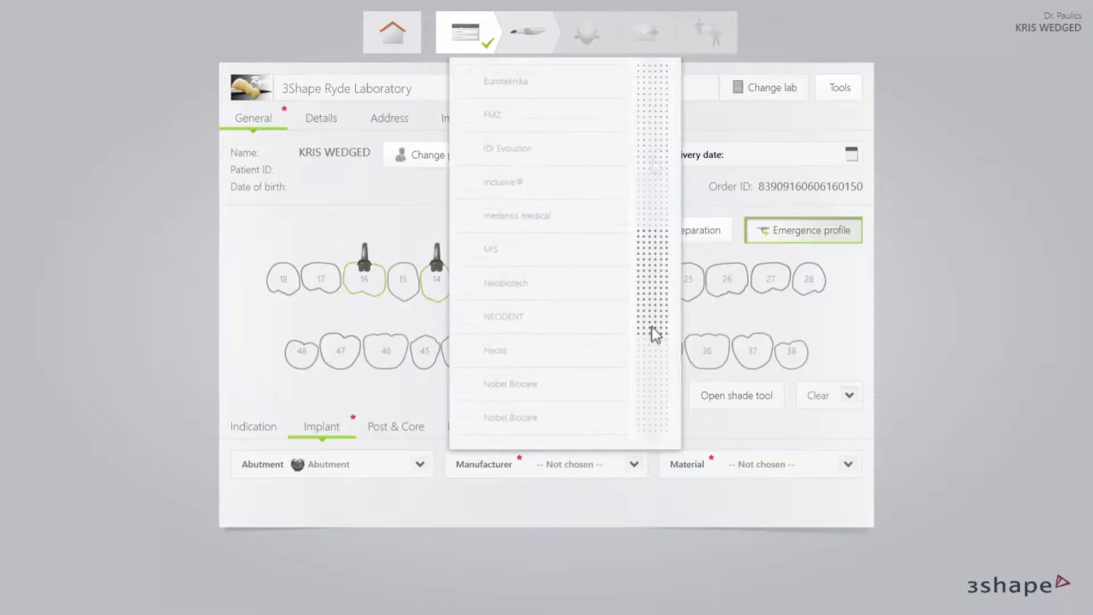
click(528, 384)
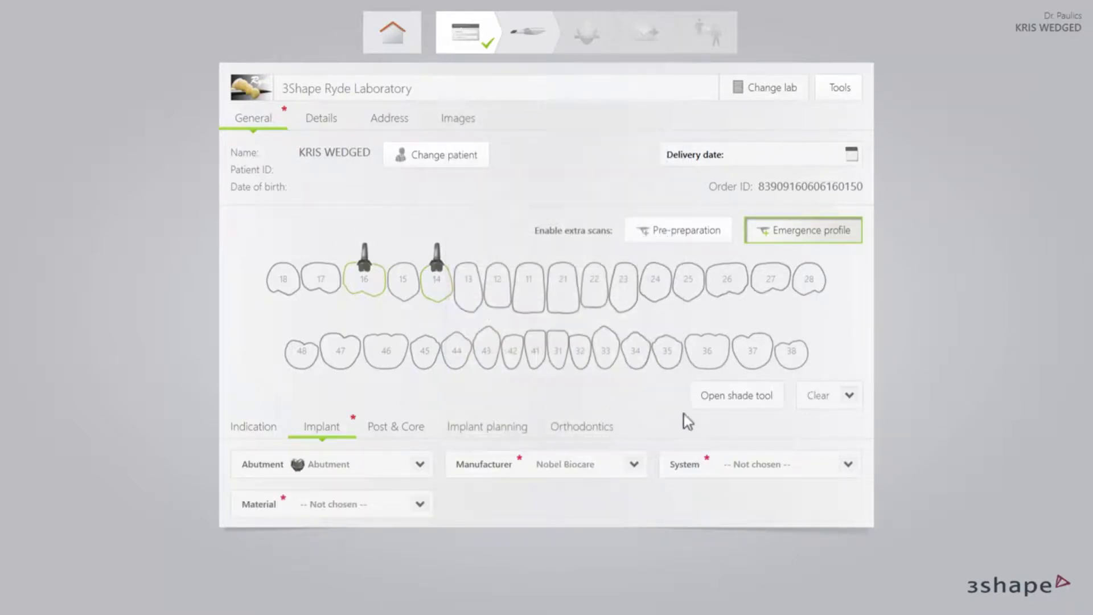
click(847, 465)
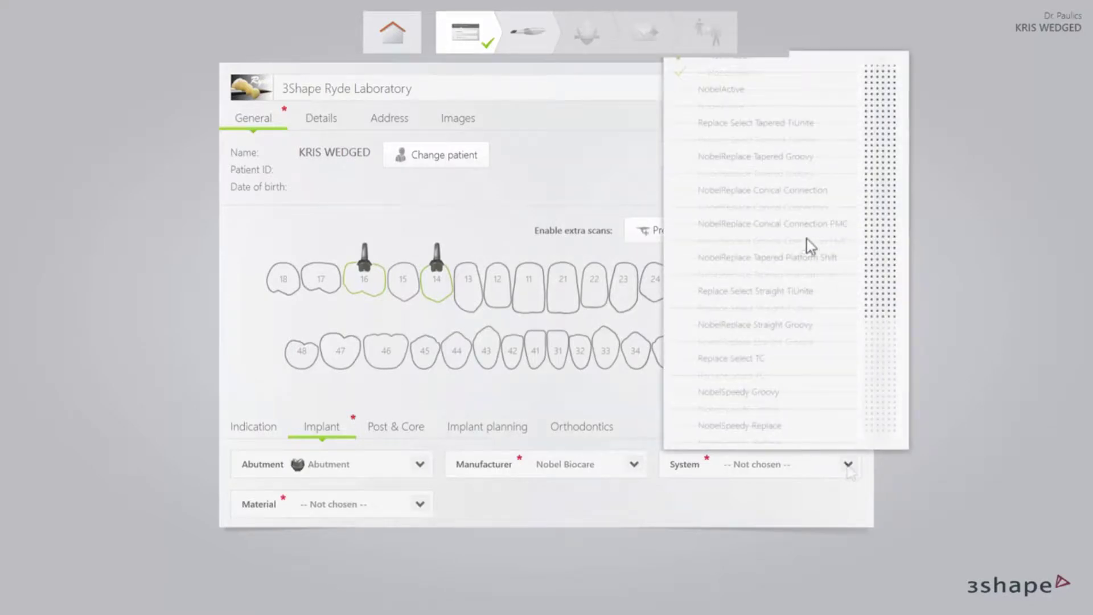
click(788, 158)
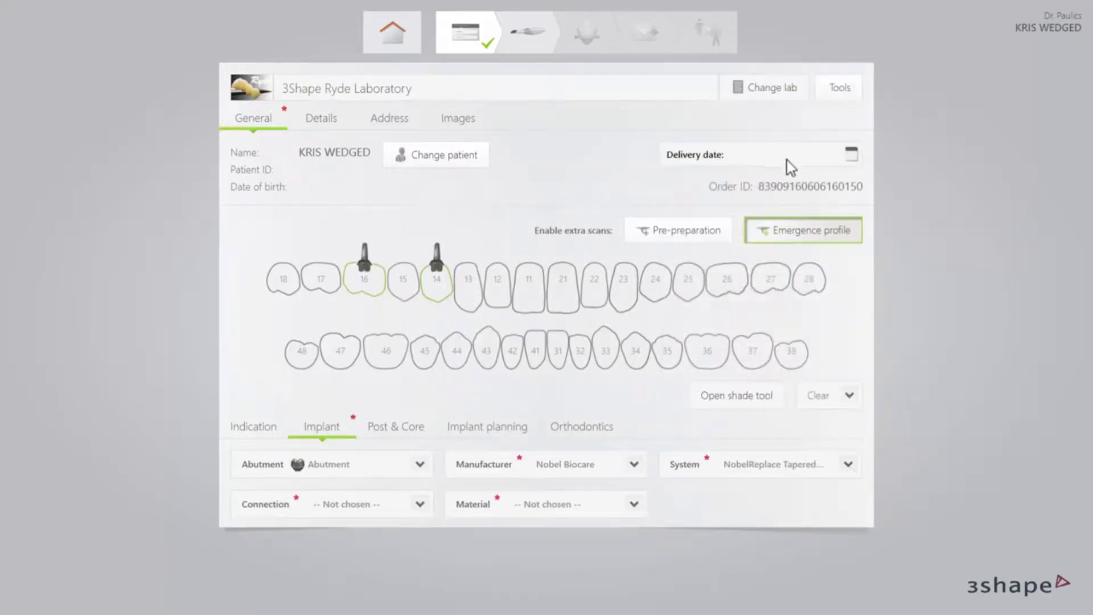
click(423, 506)
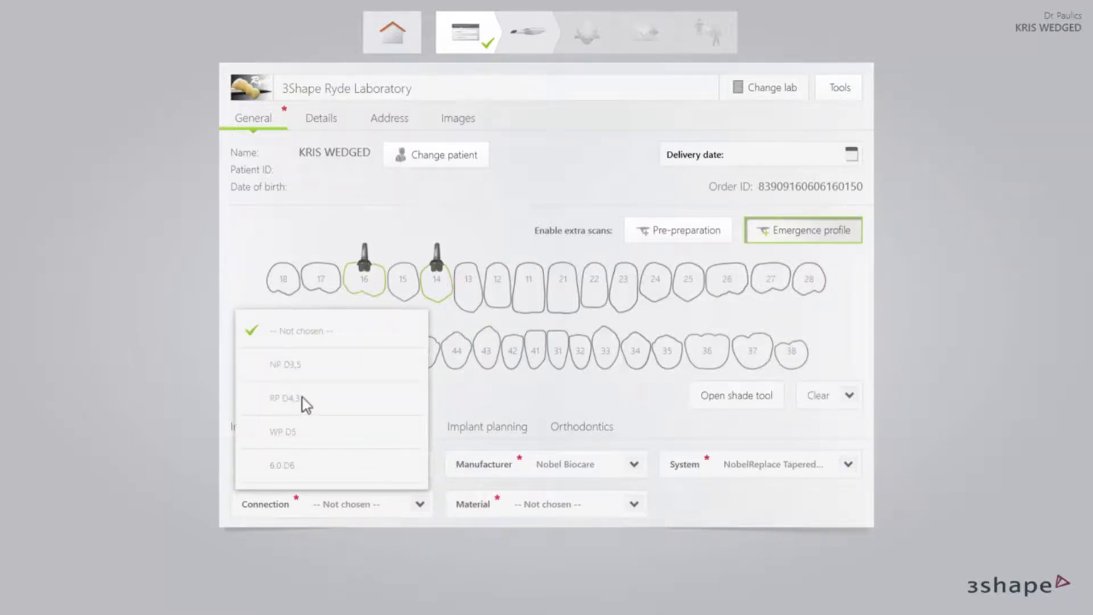
click(302, 397)
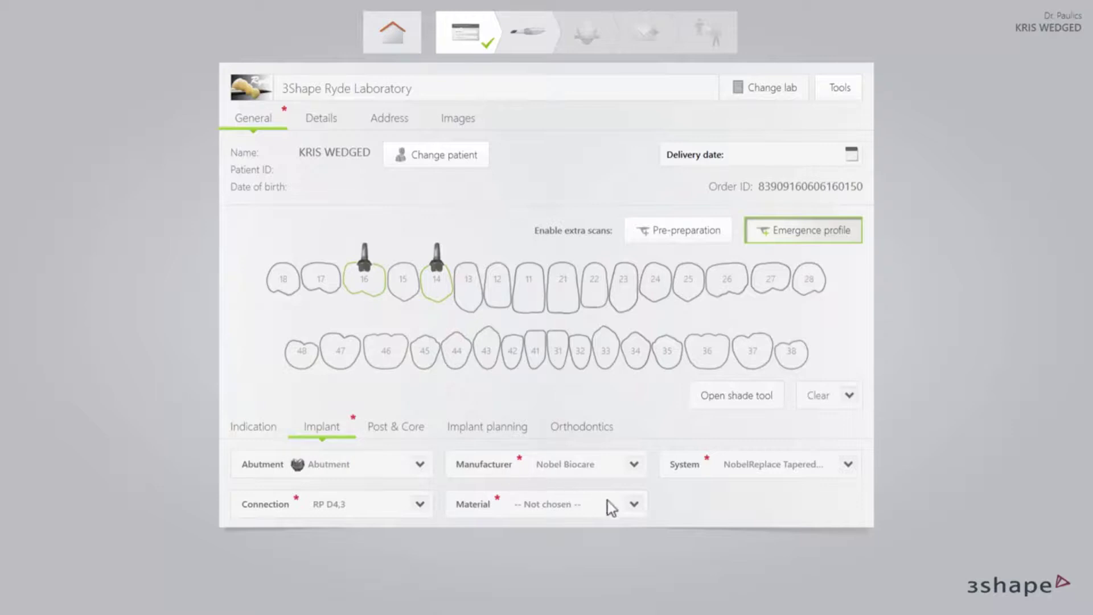
click(633, 505)
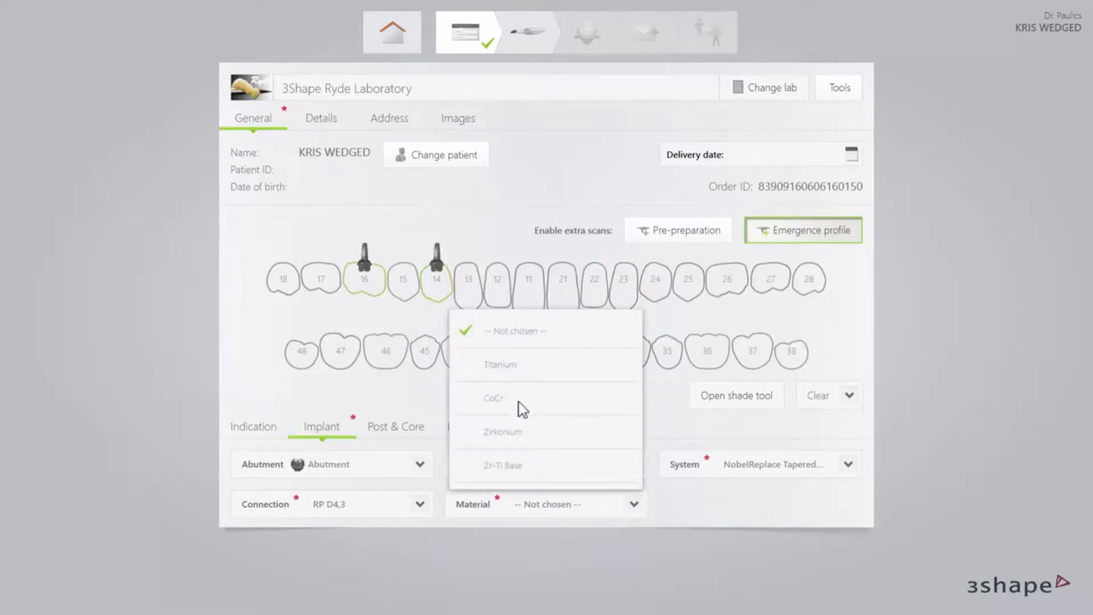
click(495, 365)
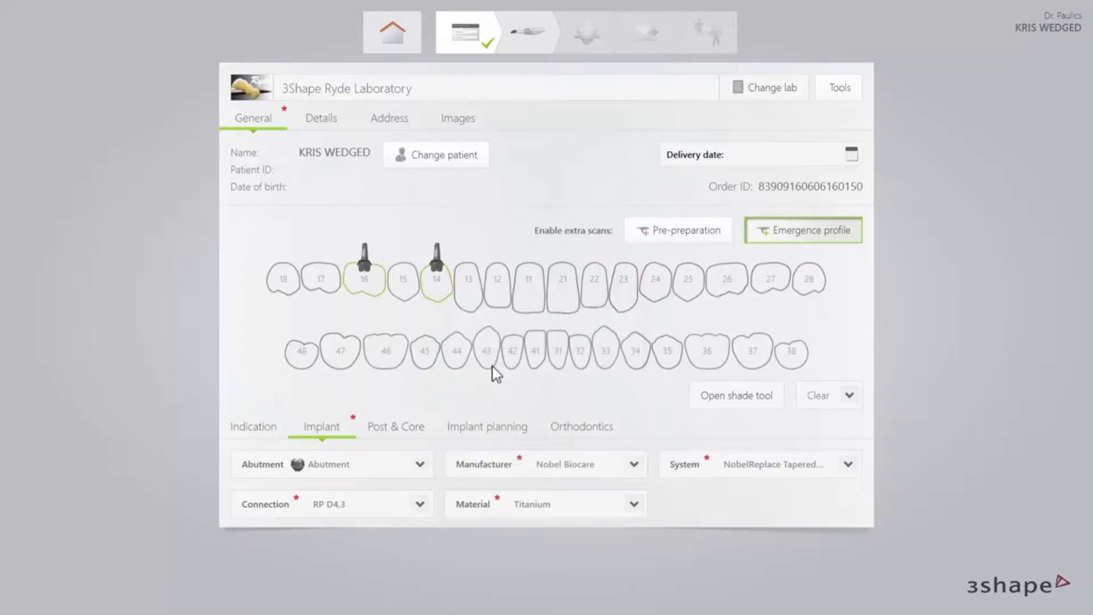
- Make tooth 15 a Pontic in Emax with the Hygeniec Pontic design
click(415, 300)
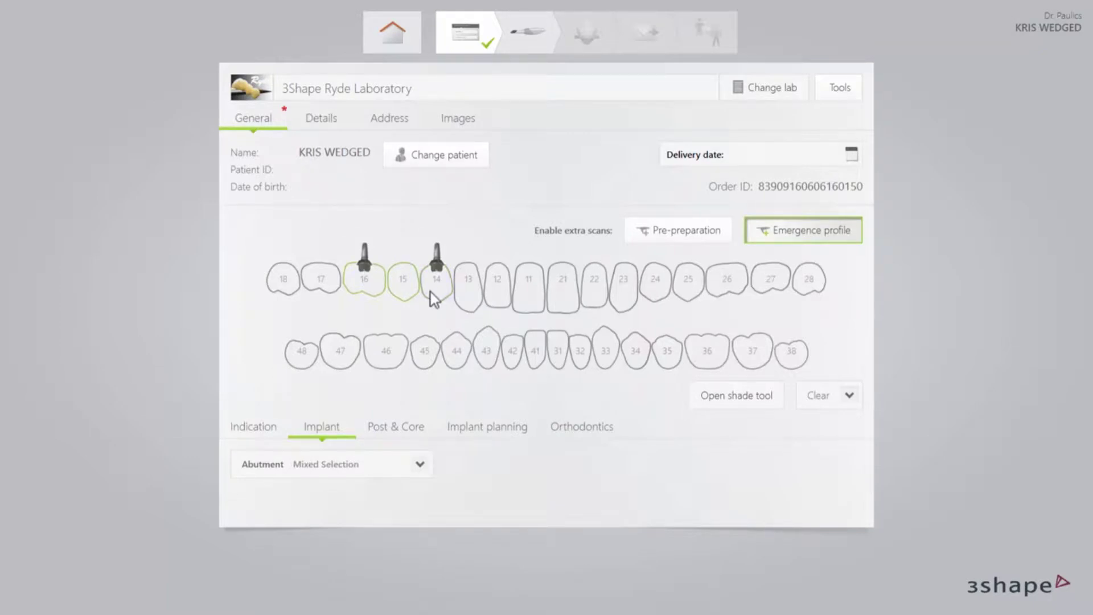
click(376, 292)
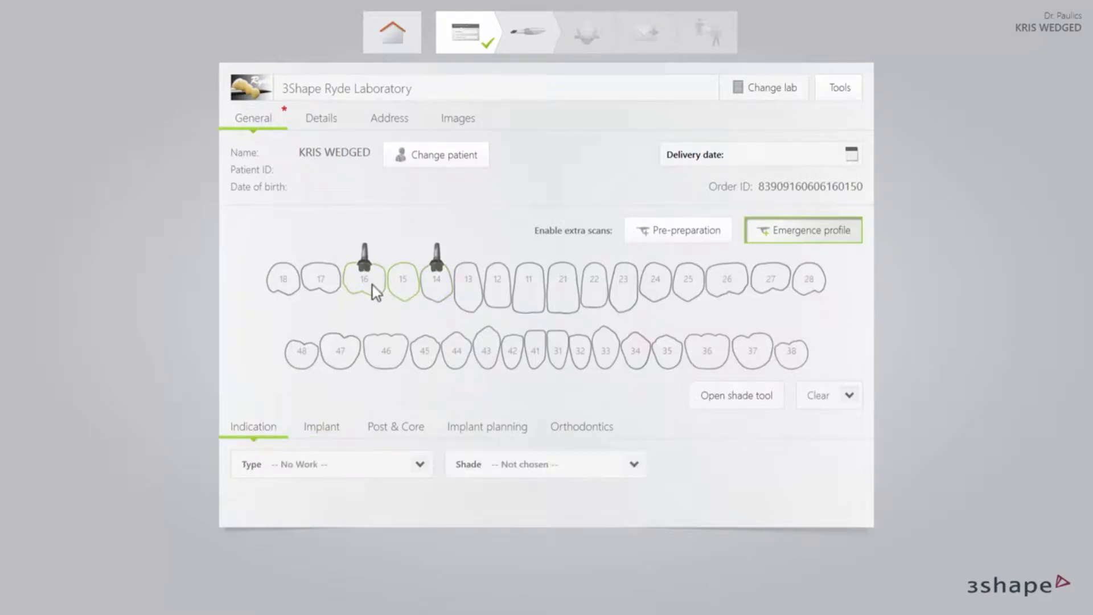
click(416, 462)
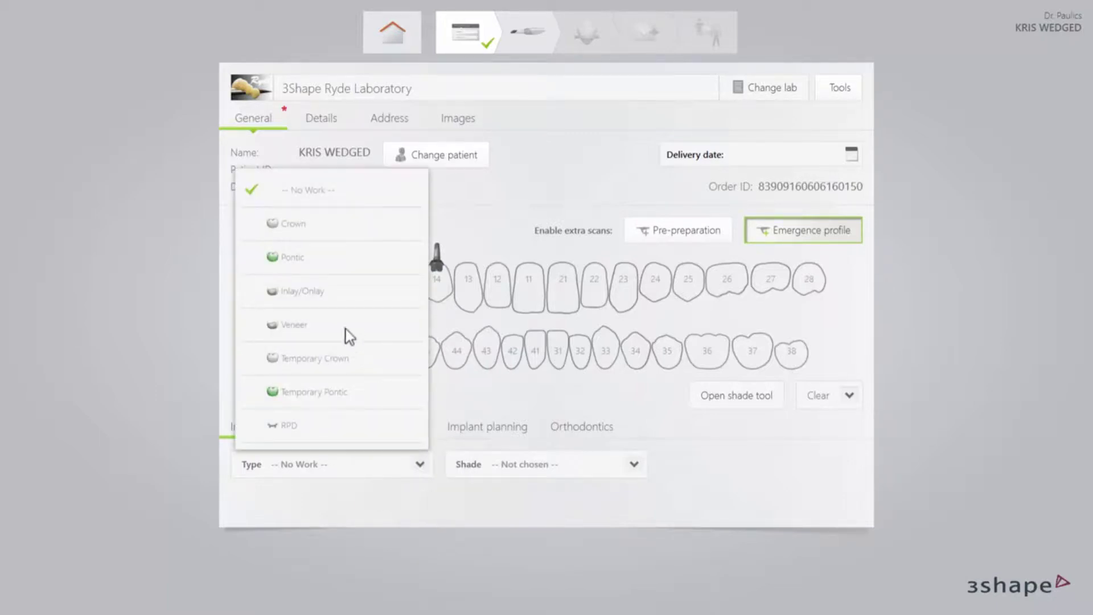
click(283, 259)
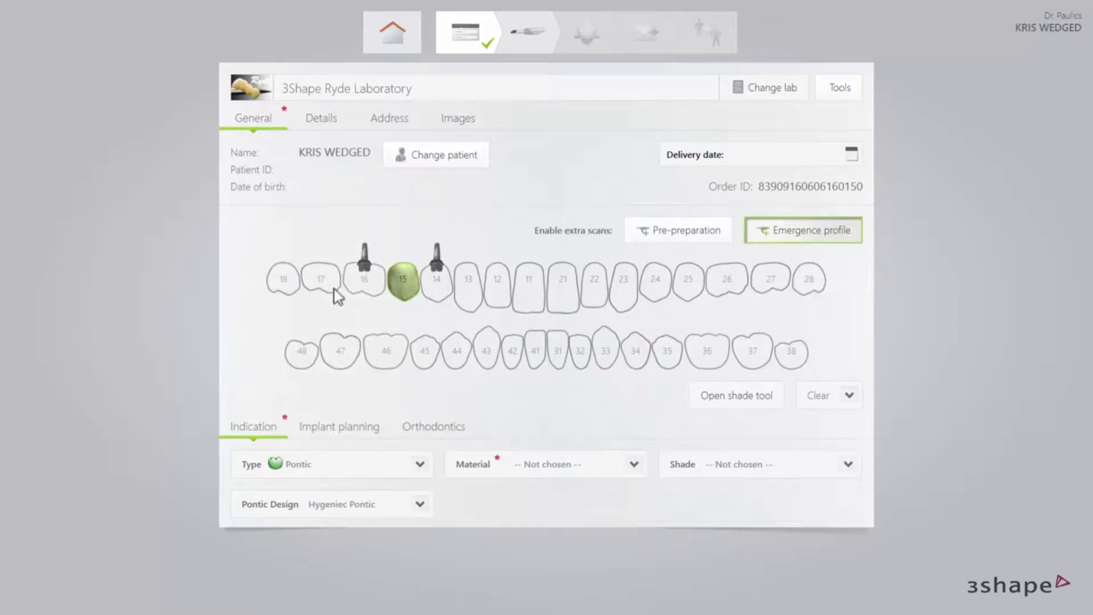
click(631, 461)
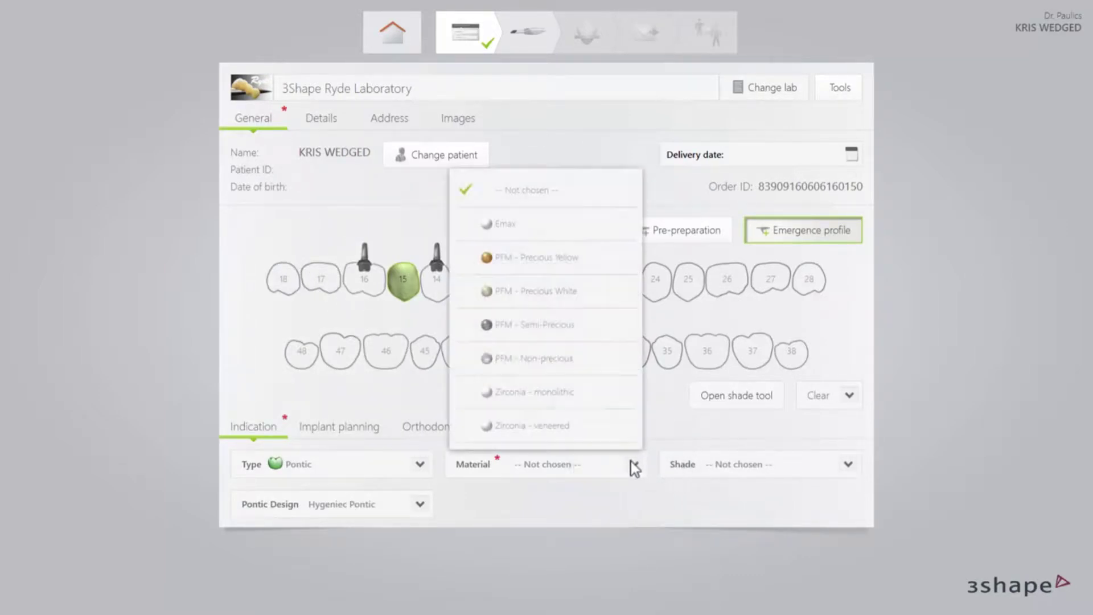
click(511, 225)
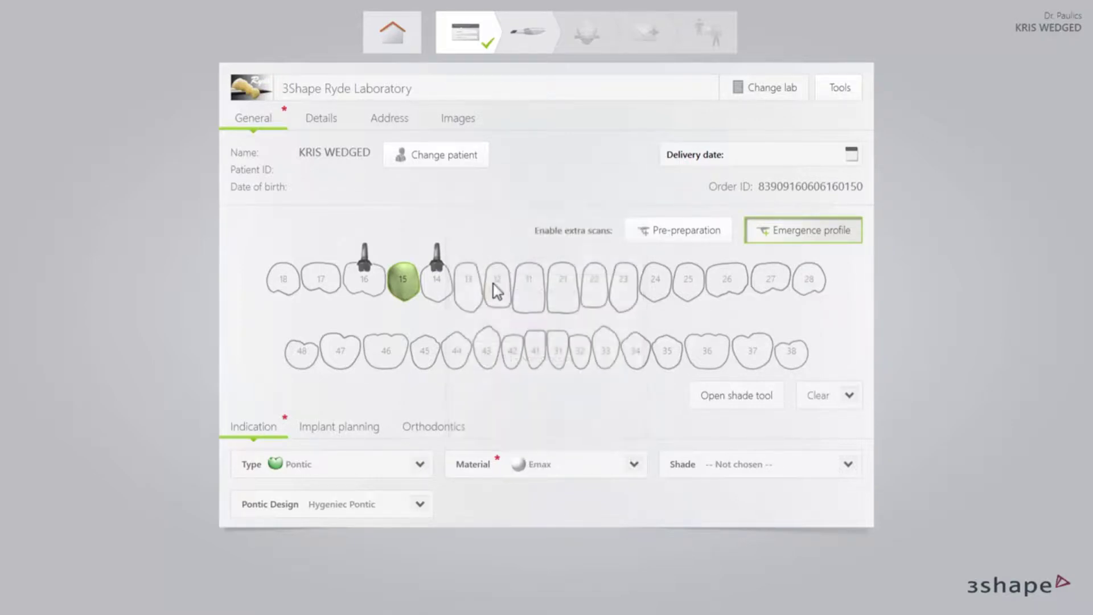
click(420, 505)
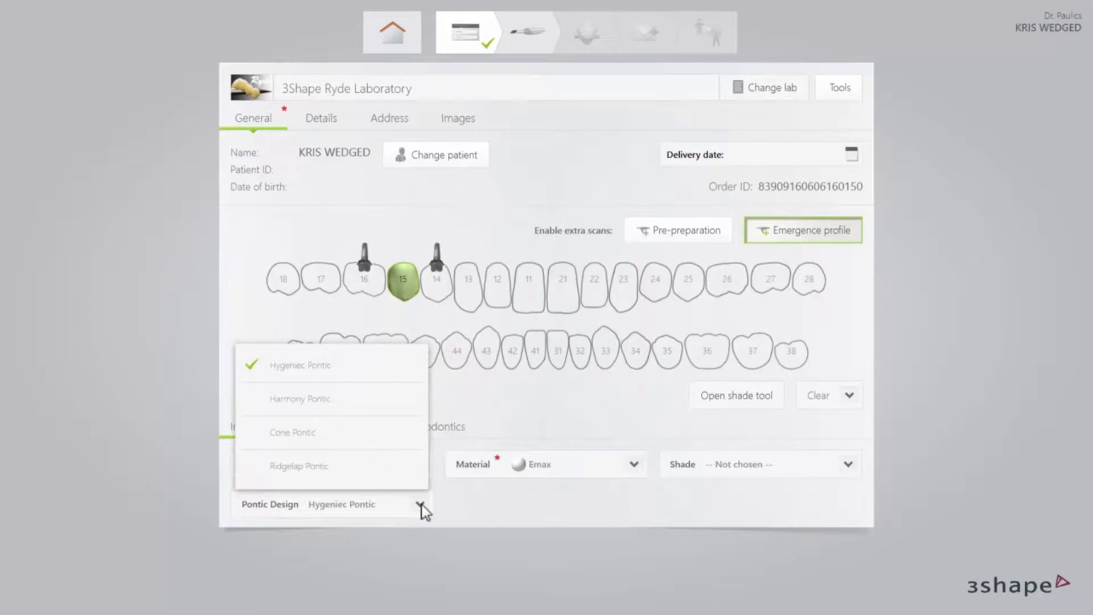
click(406, 297)
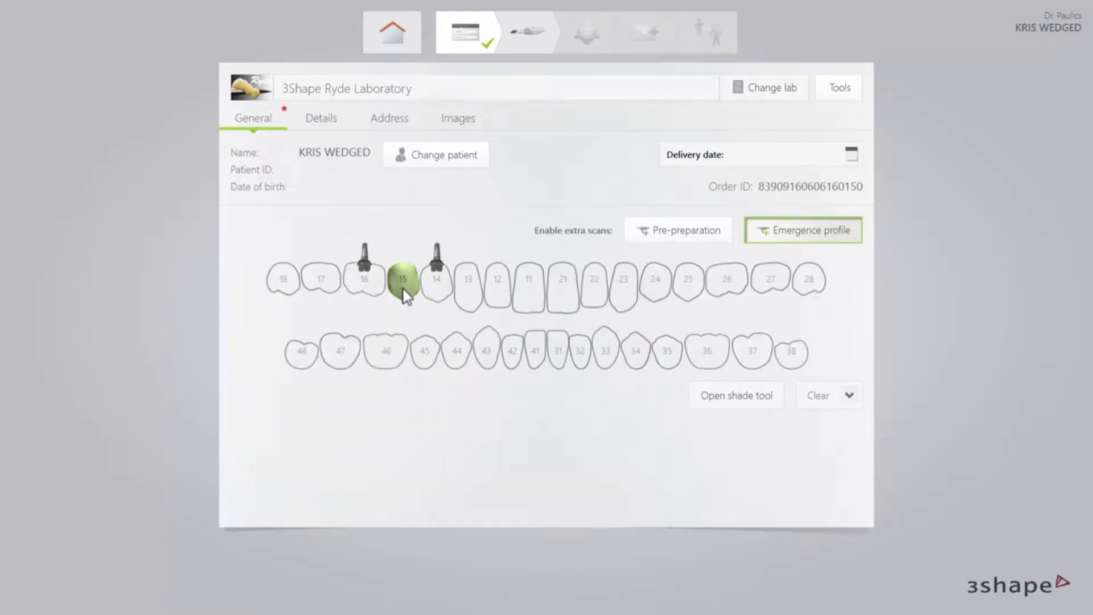
click(435, 295)
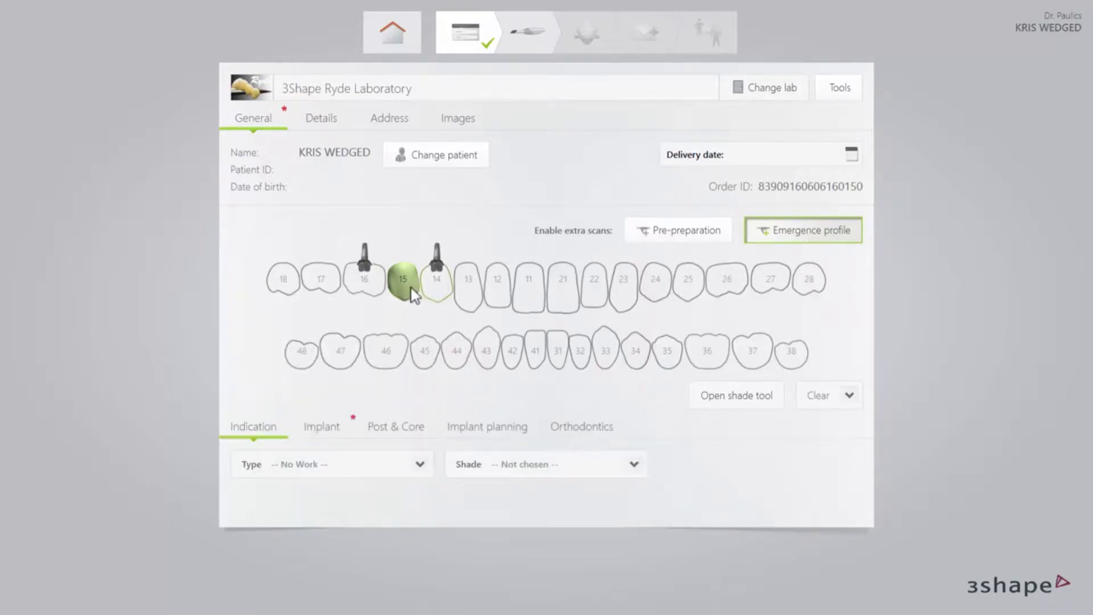
click(379, 291)
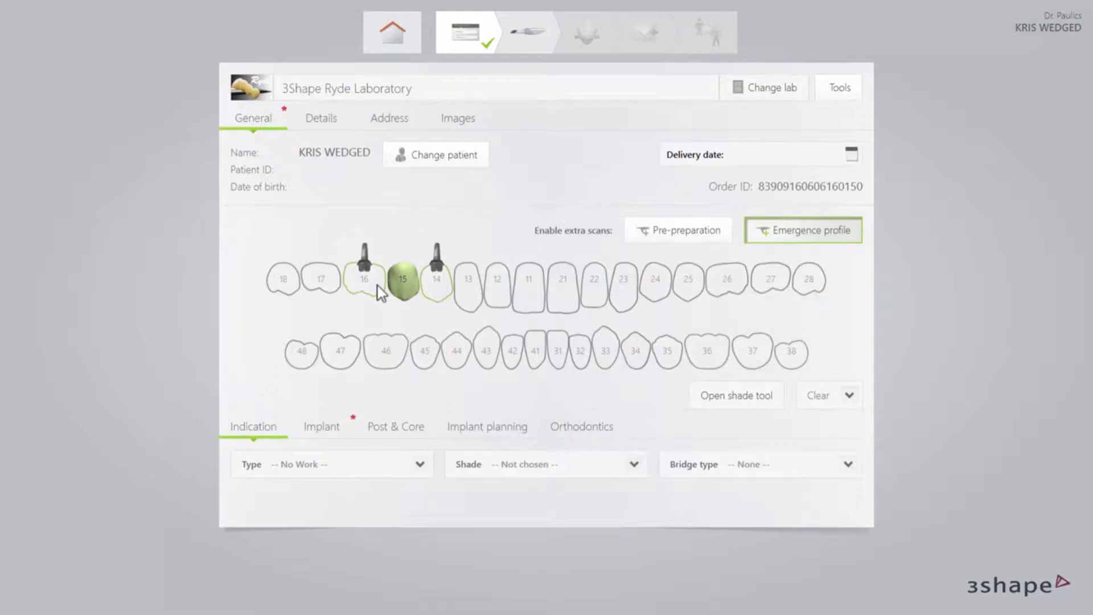
click(419, 463)
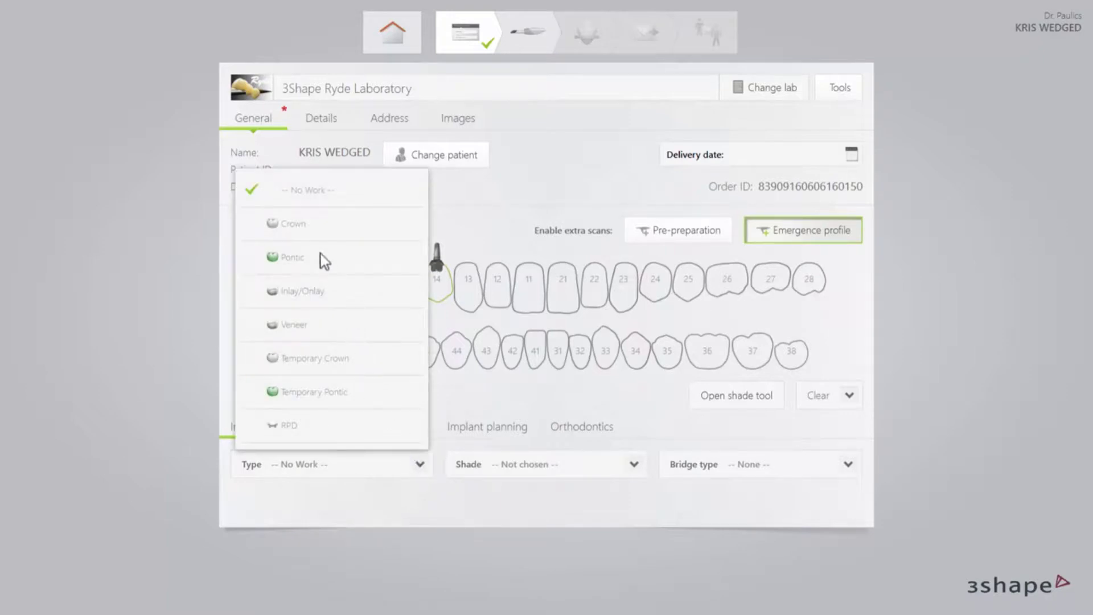
click(312, 231)
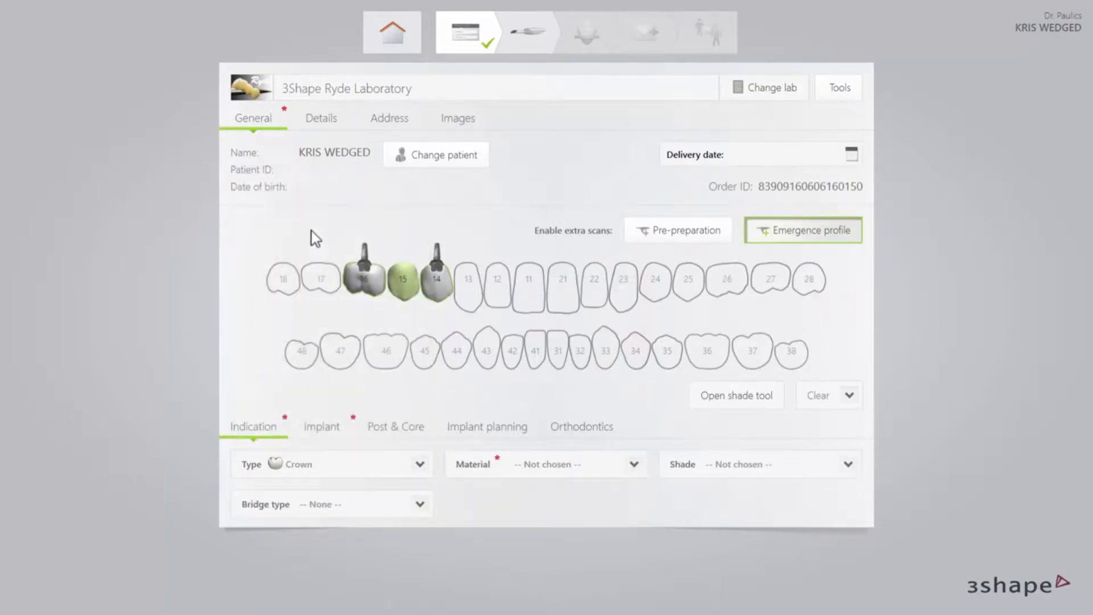
click(637, 472)
click(518, 198)
click(414, 294)
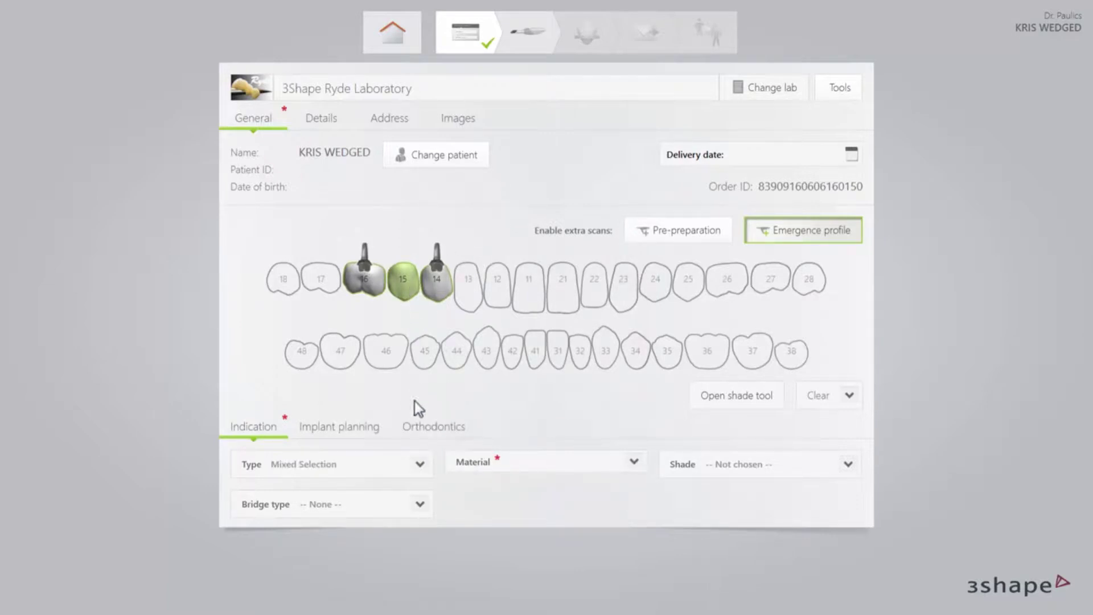
click(419, 505)
click(343, 438)
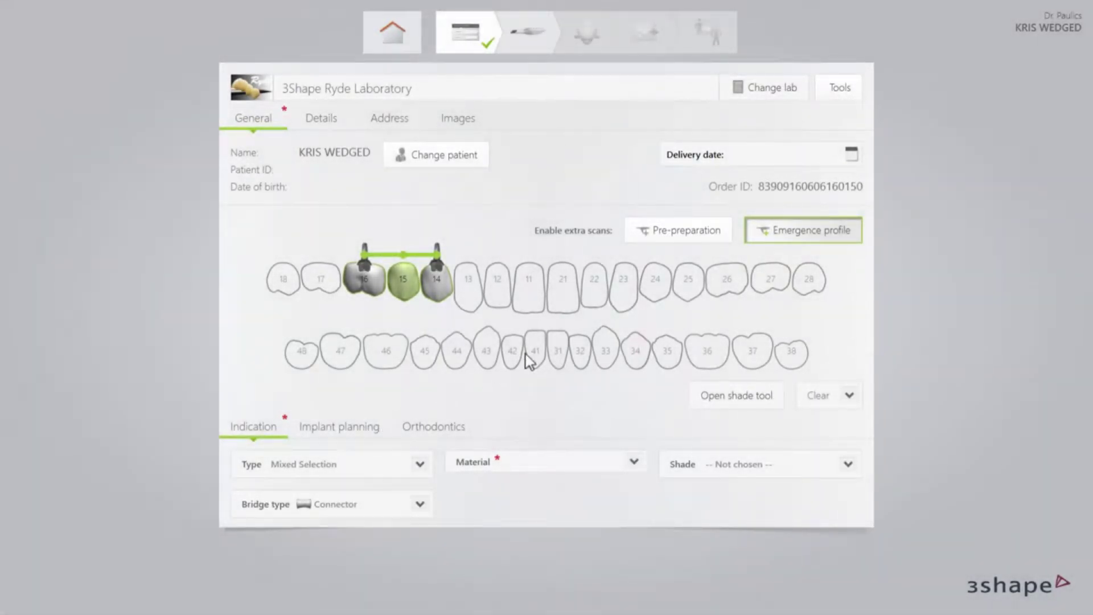
- Set the delivery date to Thursday 30-06-2016 at 14:30
click(822, 156)
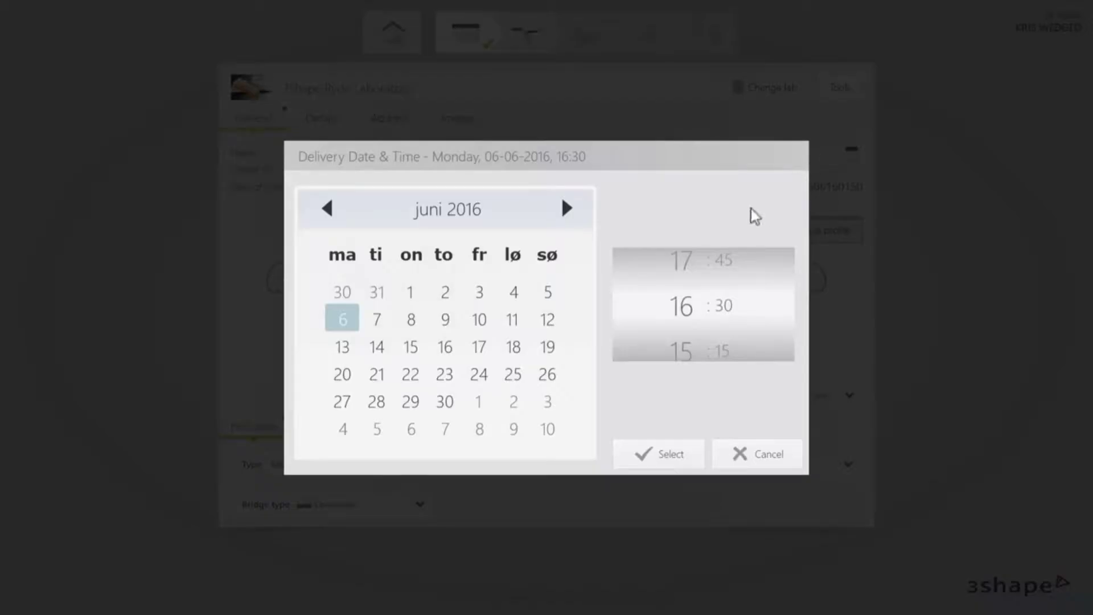
click(444, 401)
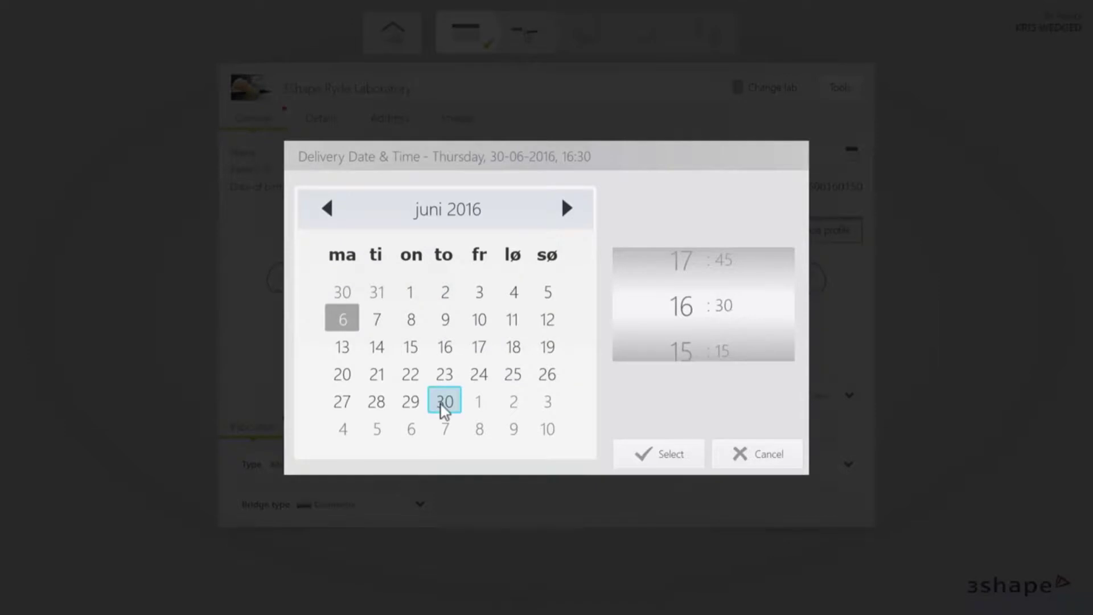
scroll(685, 344, down, 2)
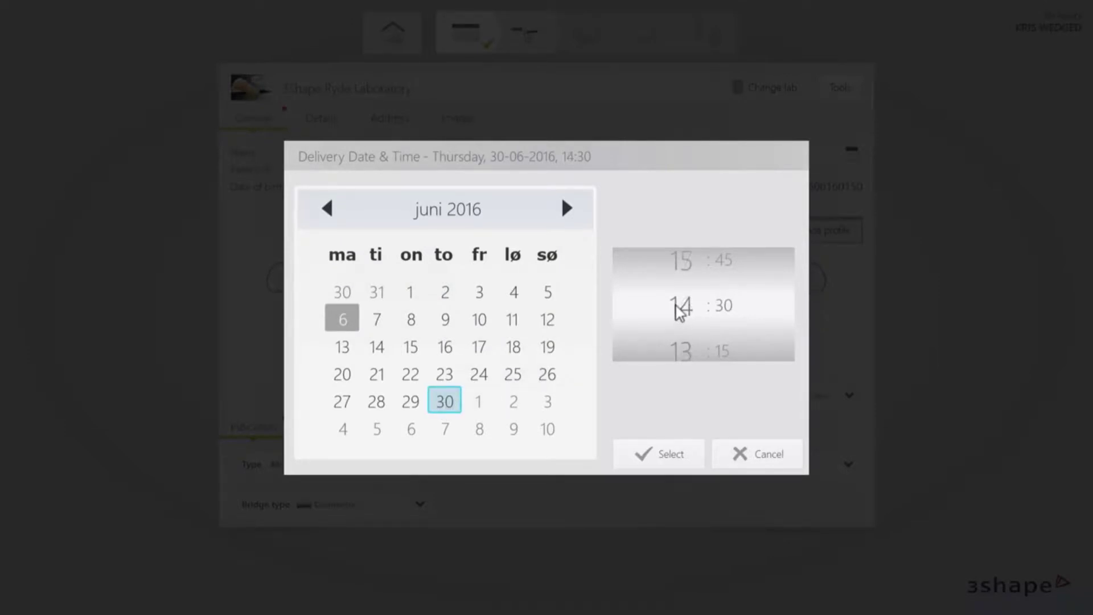
click(670, 453)
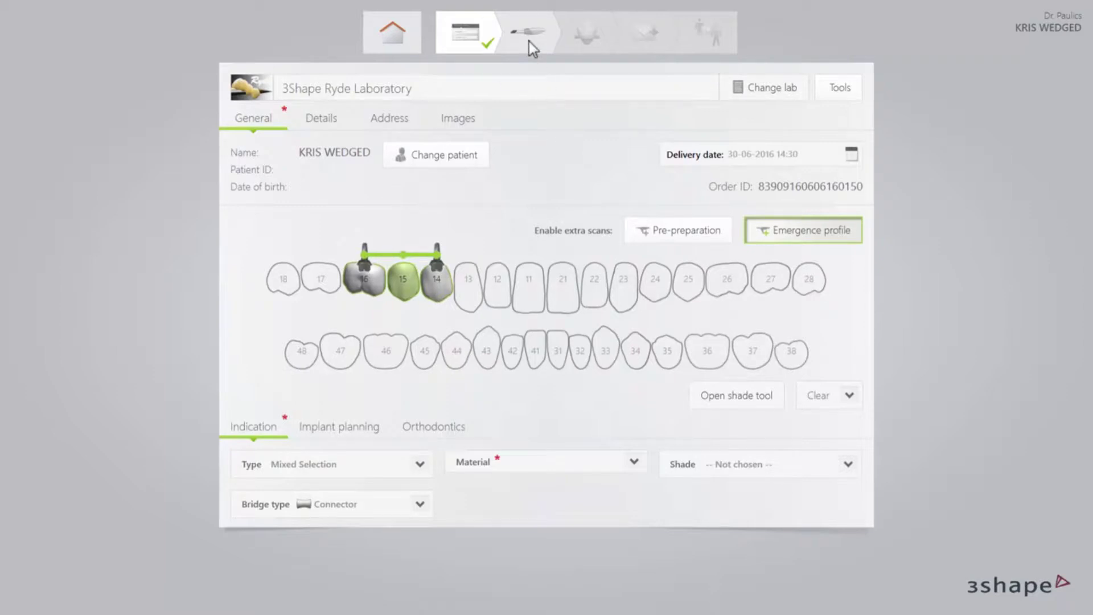
click(528, 40)
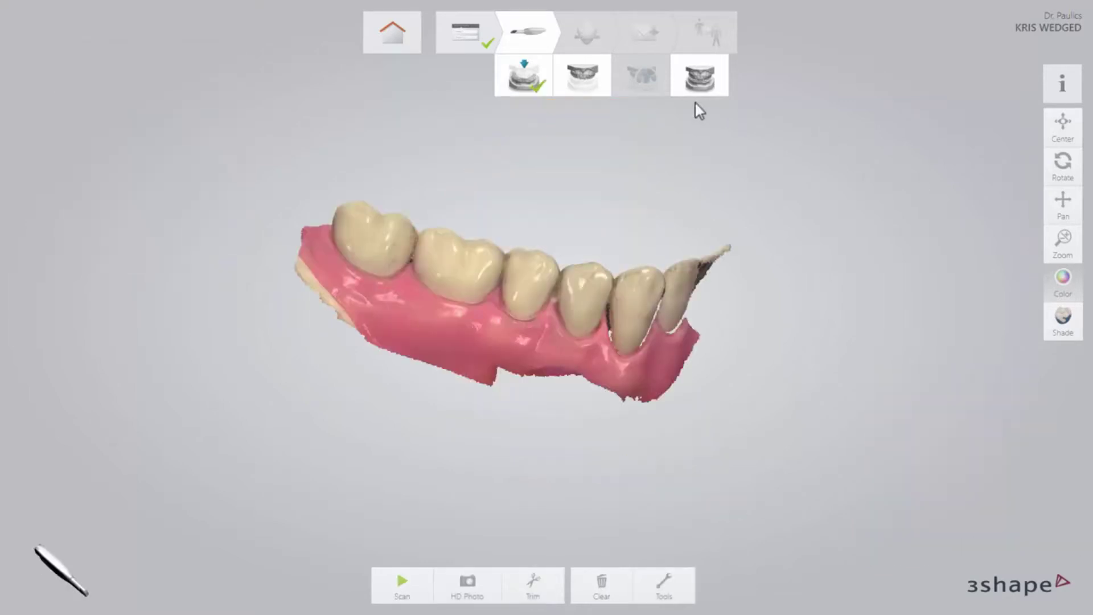
- Switch to the upper jaw scan step and scan the upper arch with implant sites 16 and 14
click(584, 80)
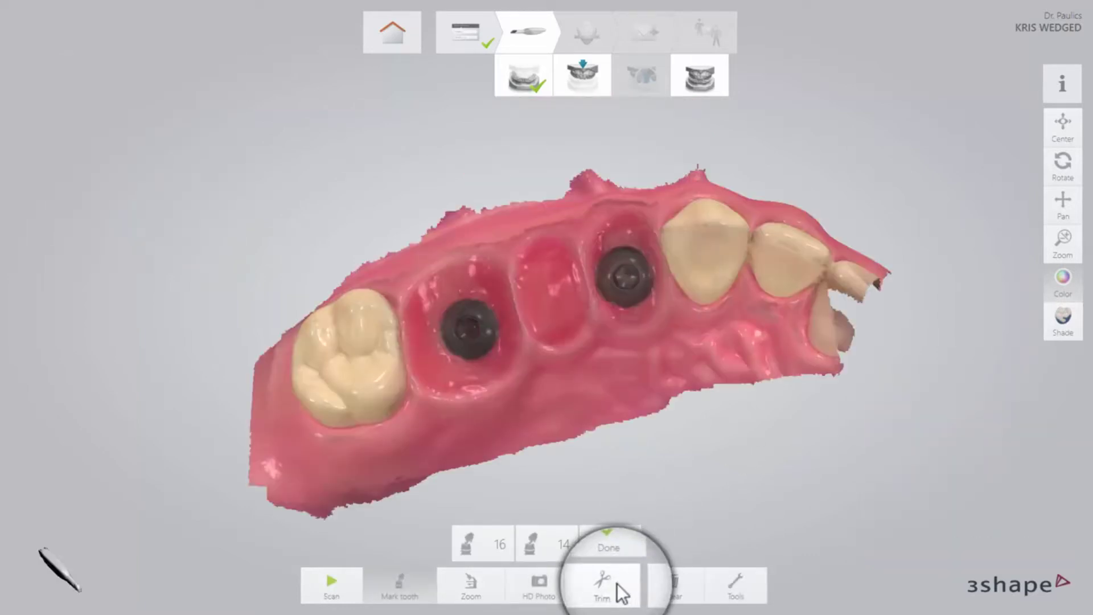
- Trim away the abutment at site 14, rescan it, and start locking the surface there
click(617, 584)
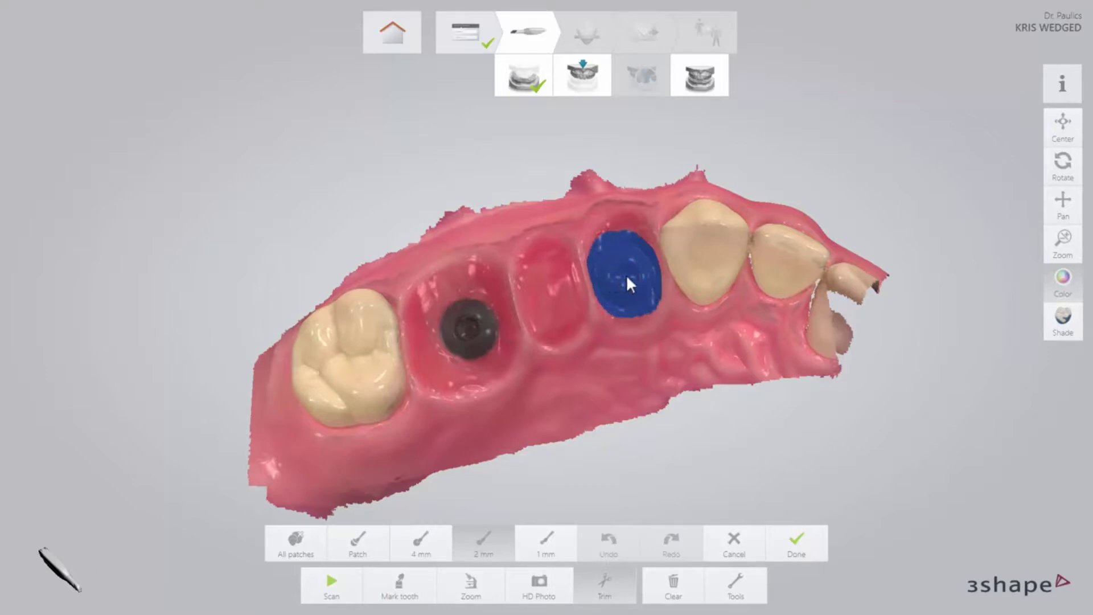
drag(640, 274, 640, 276)
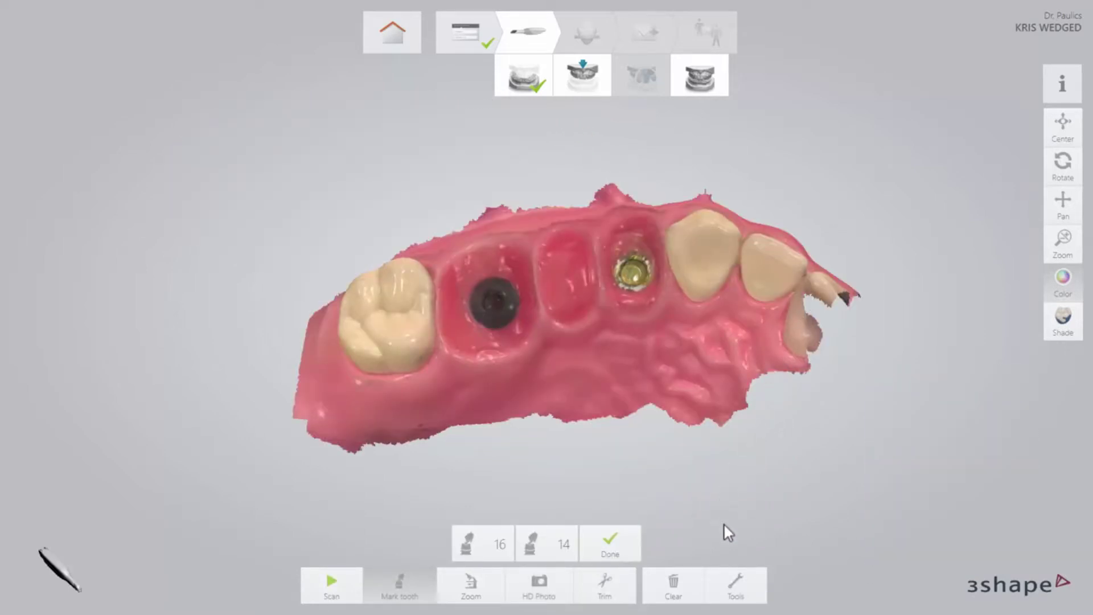
click(728, 581)
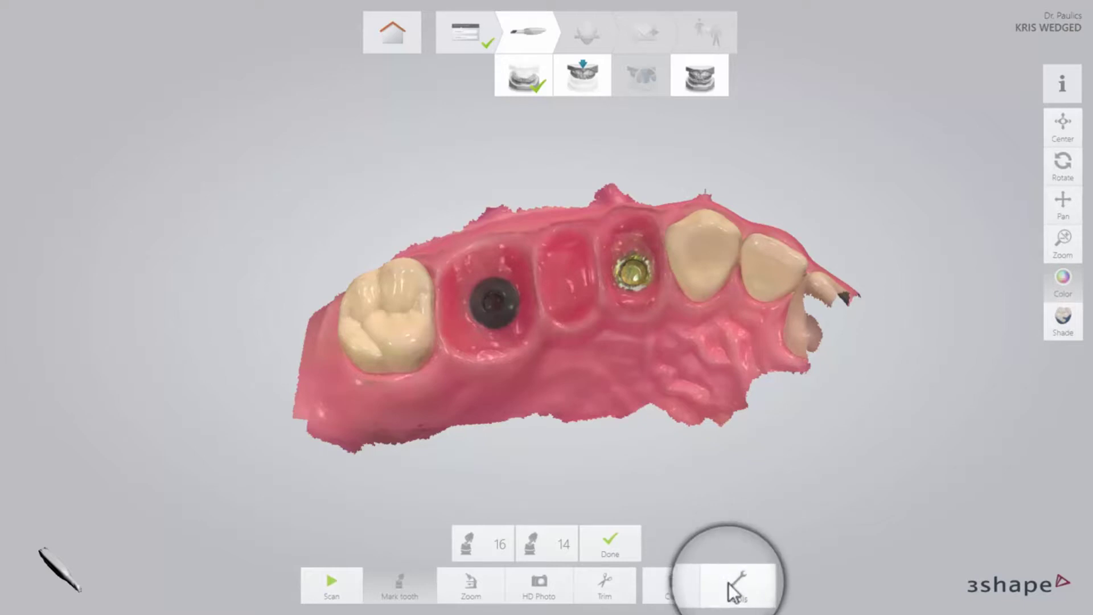
click(724, 481)
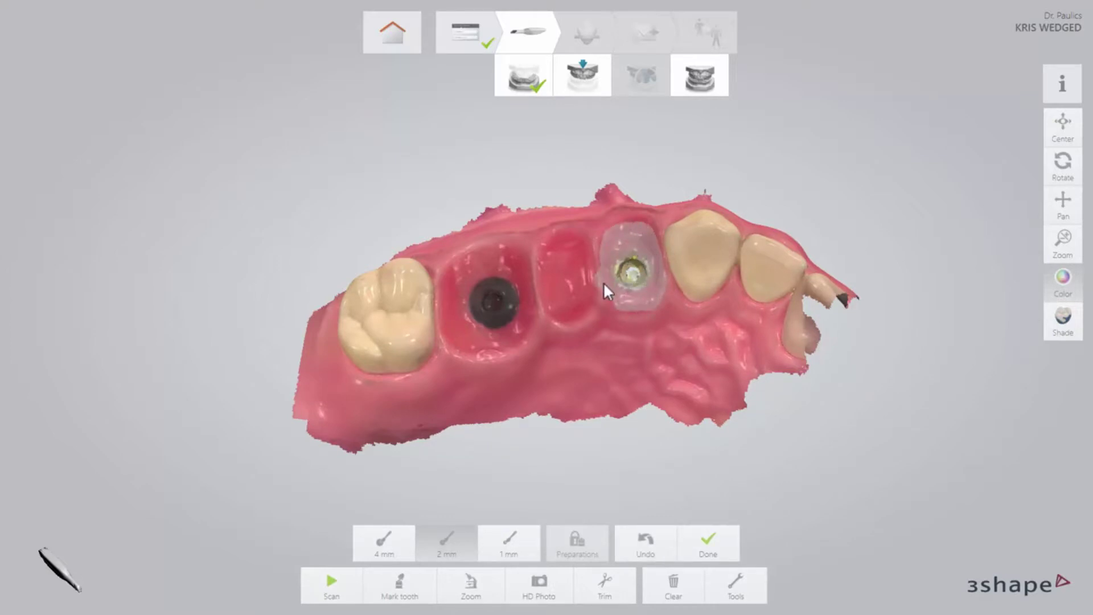
- Trim and rescan site 16, lock its surrounding surface, and toggle colour to verify
click(591, 589)
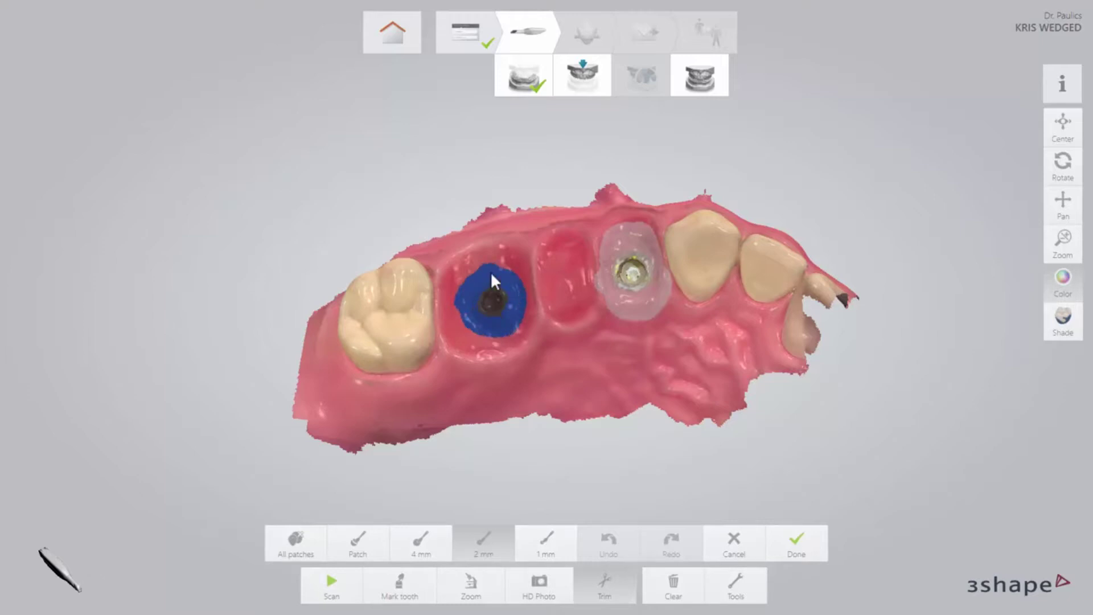
drag(463, 313, 480, 311)
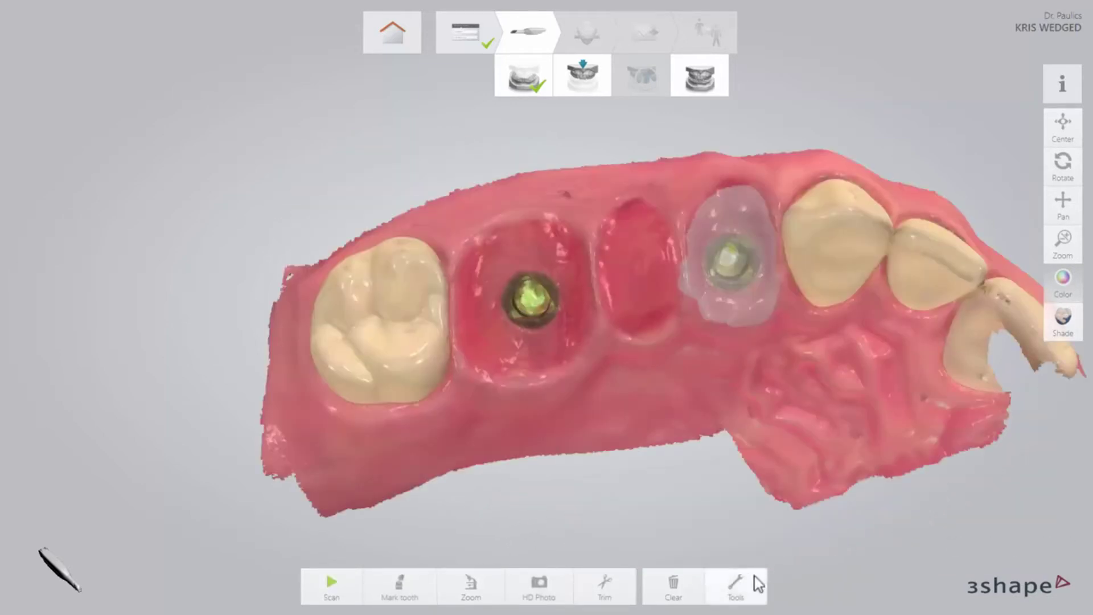
click(753, 589)
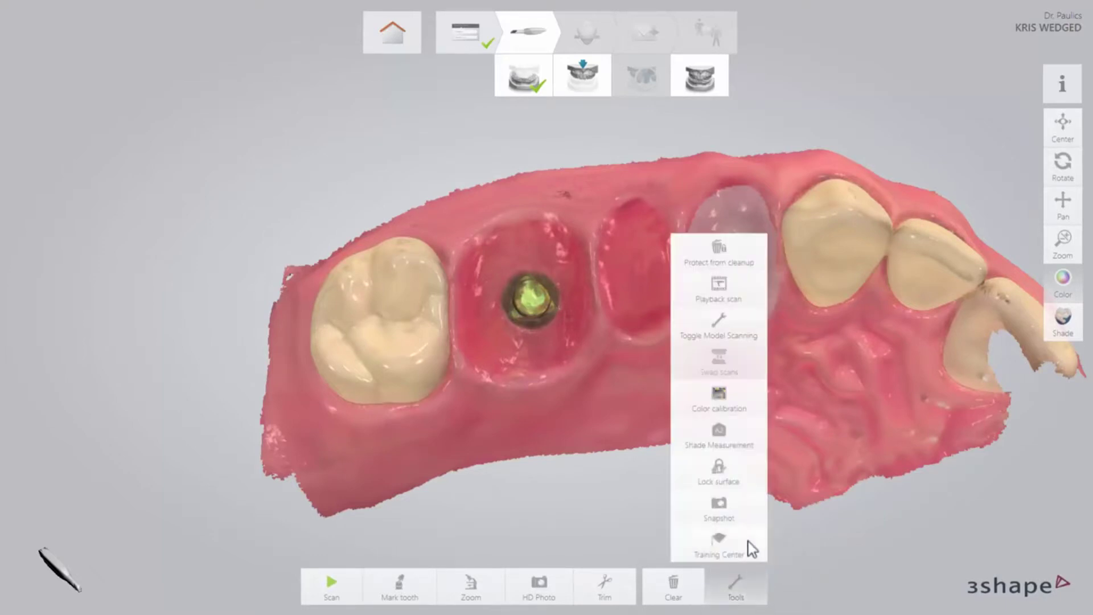
click(747, 480)
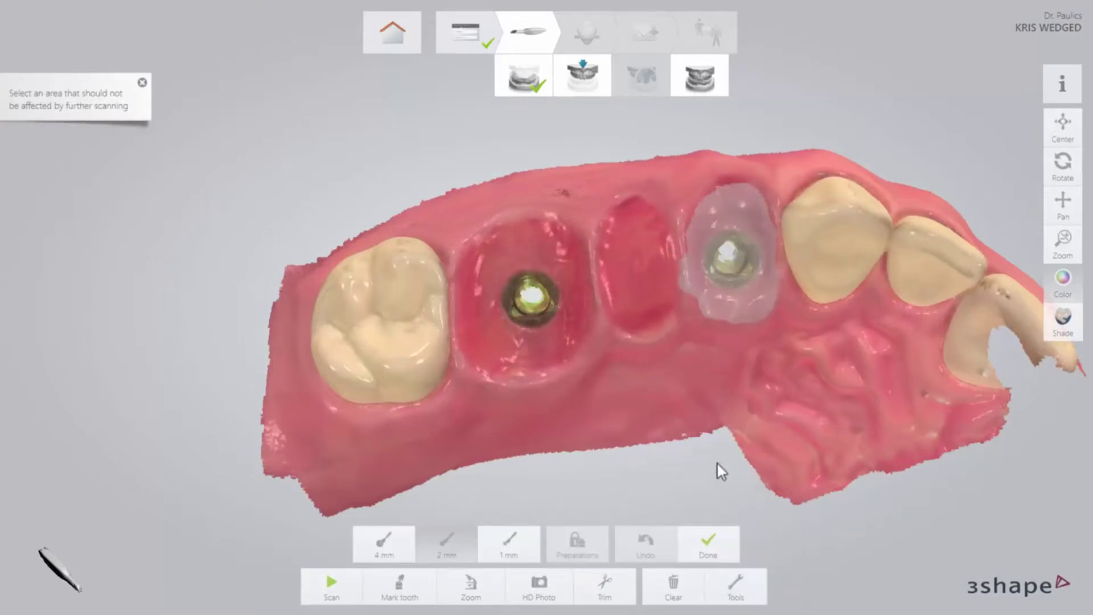
mouse_move(514, 313)
mouse_down()
mouse_move(519, 289)
mouse_move(550, 296)
mouse_up()
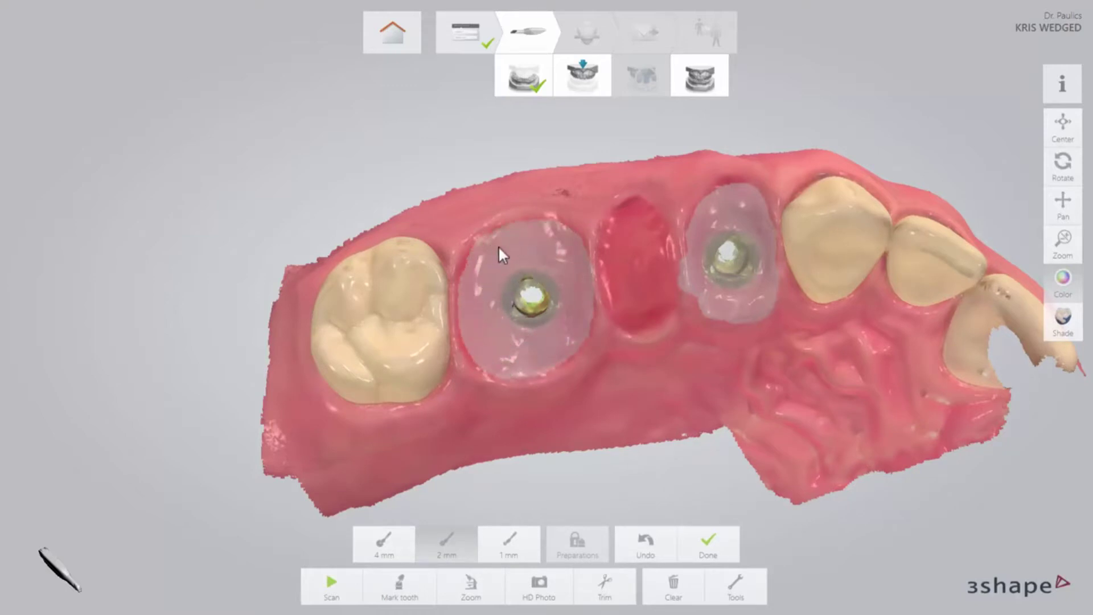
click(1064, 290)
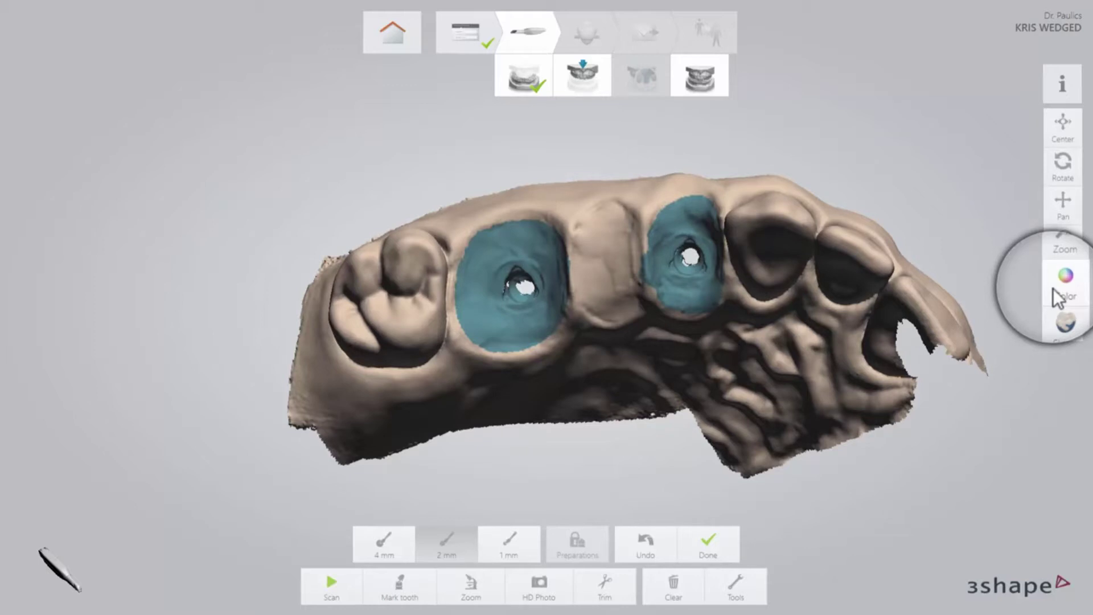
click(1053, 295)
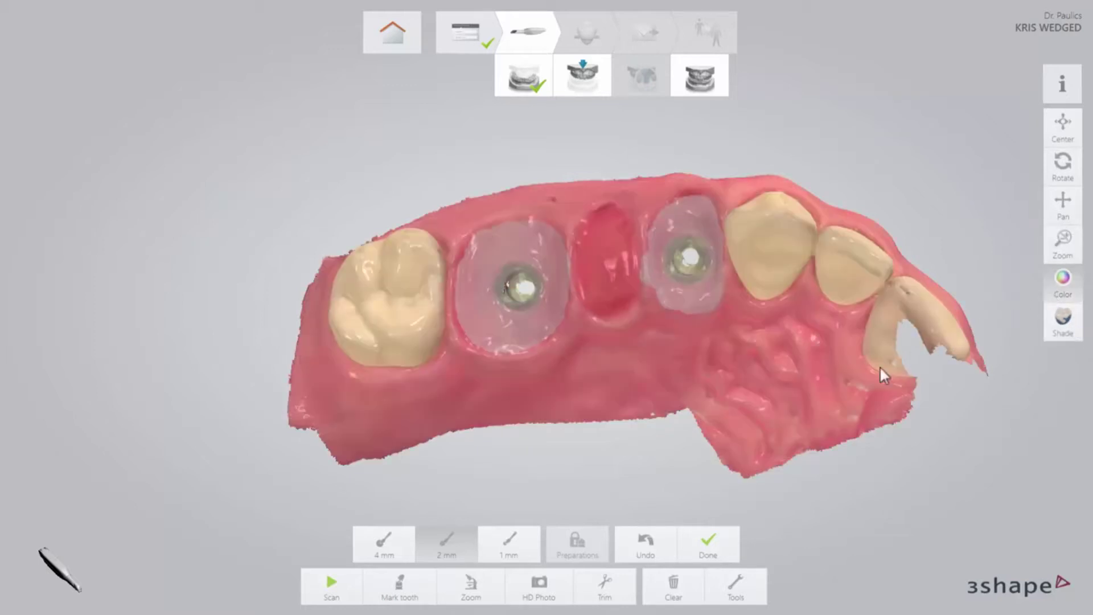
- Mark the implant preparations on the upper scan as teeth 16 and 14
click(404, 594)
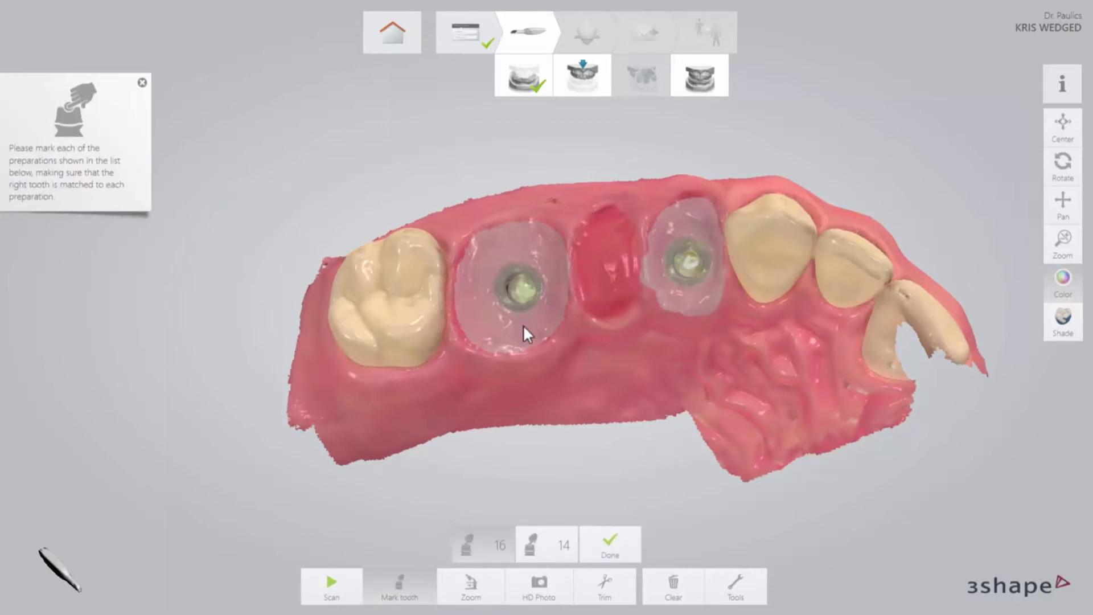
click(521, 302)
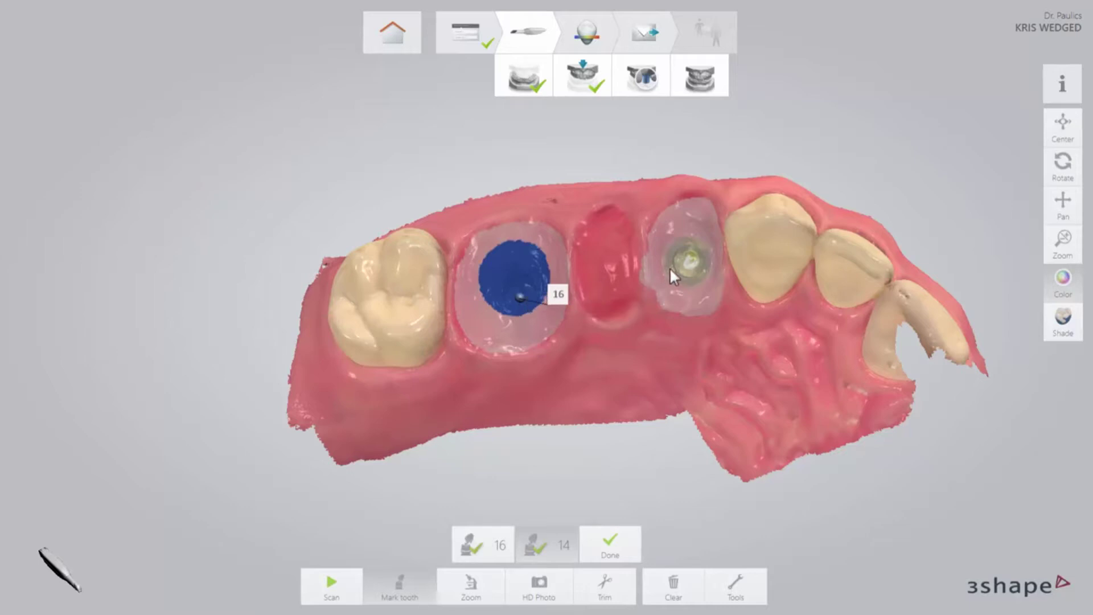
click(691, 282)
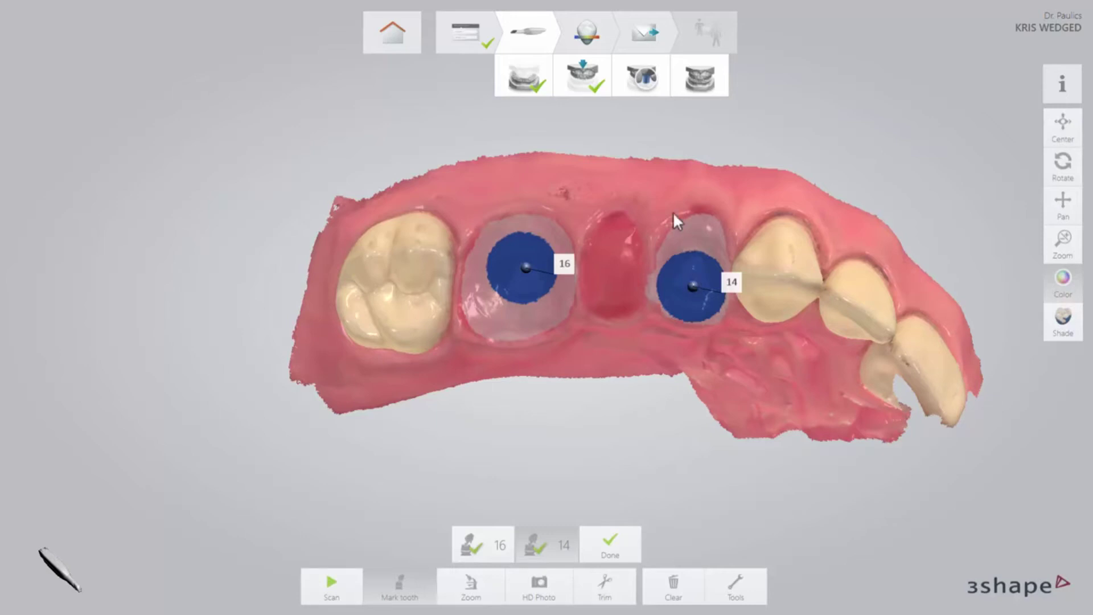
- Switch to the upper implant scan step and scan both scan bodies
click(645, 92)
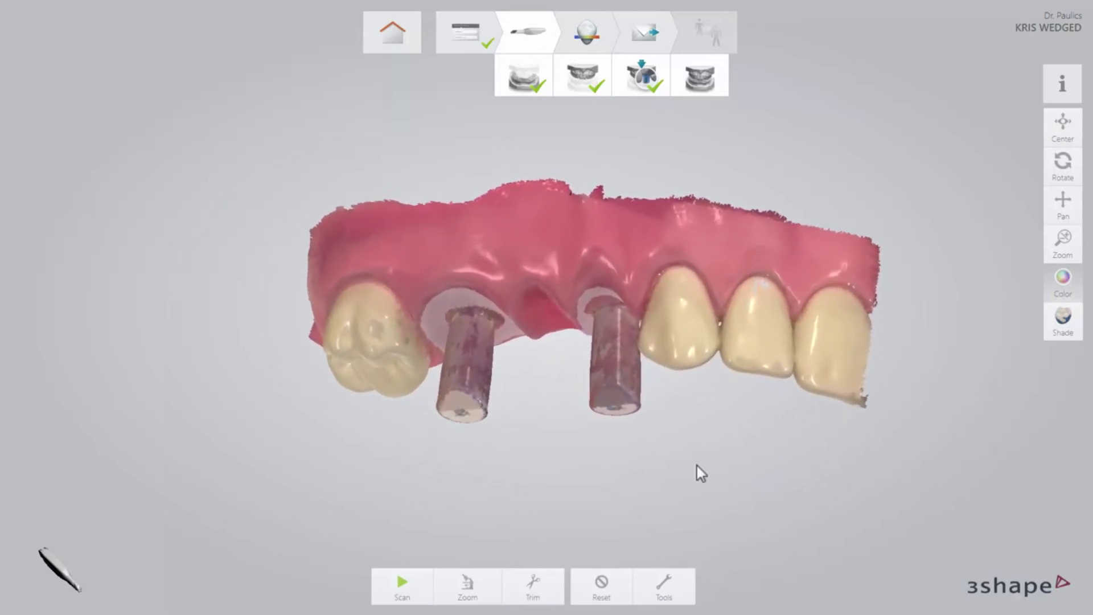
- Scan the bite to put the upper and lower jaws in occlusion, then open the Analyze view
click(713, 91)
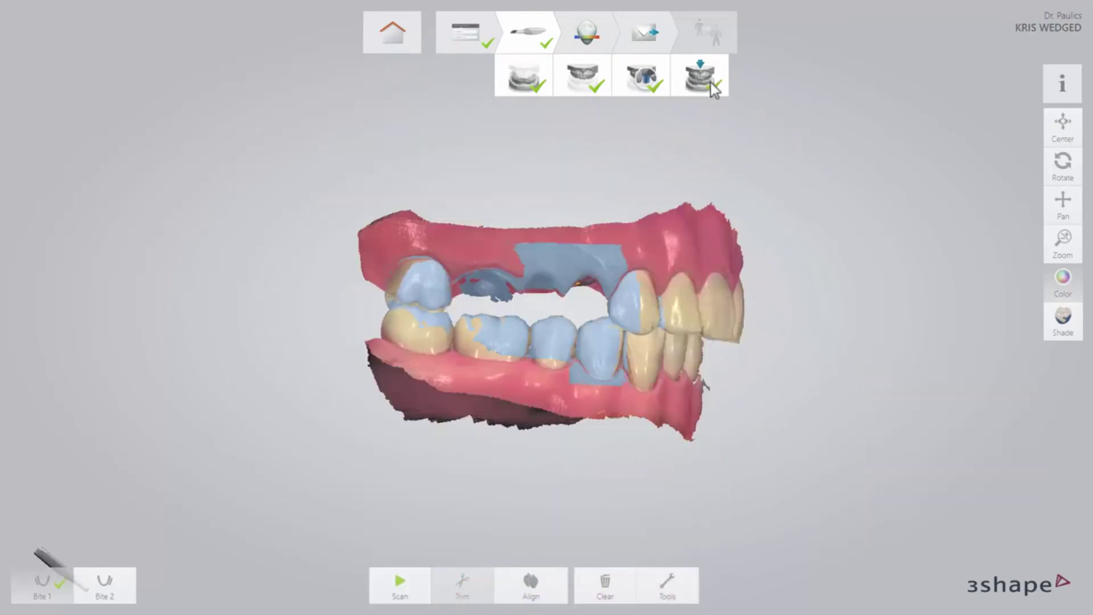
click(589, 39)
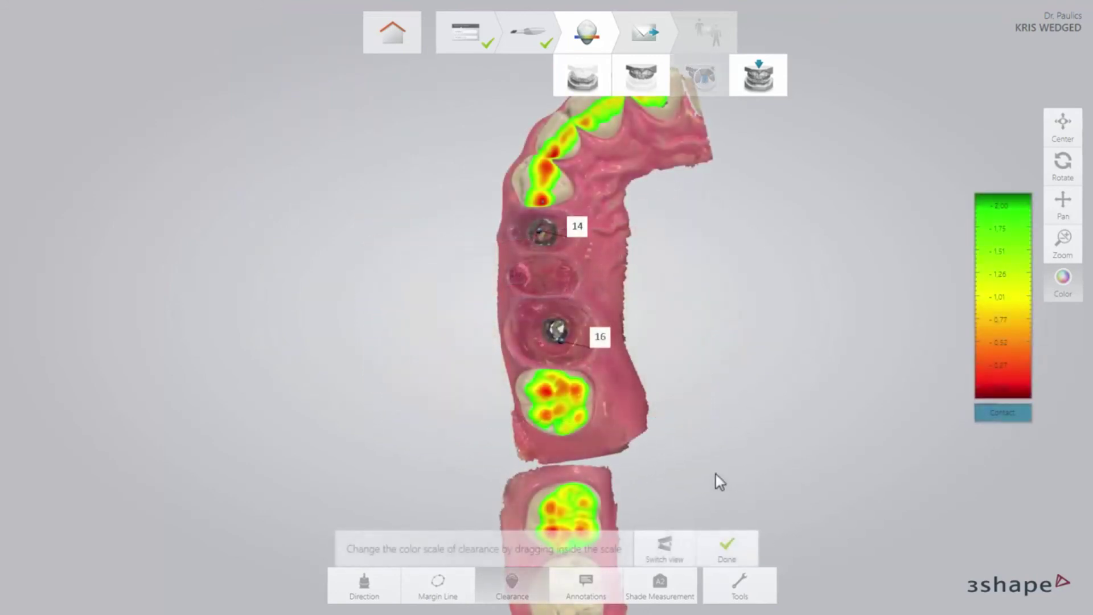
- Review the bridge restorations and four scans, including Upper Implant, then send the order to the lab
click(646, 45)
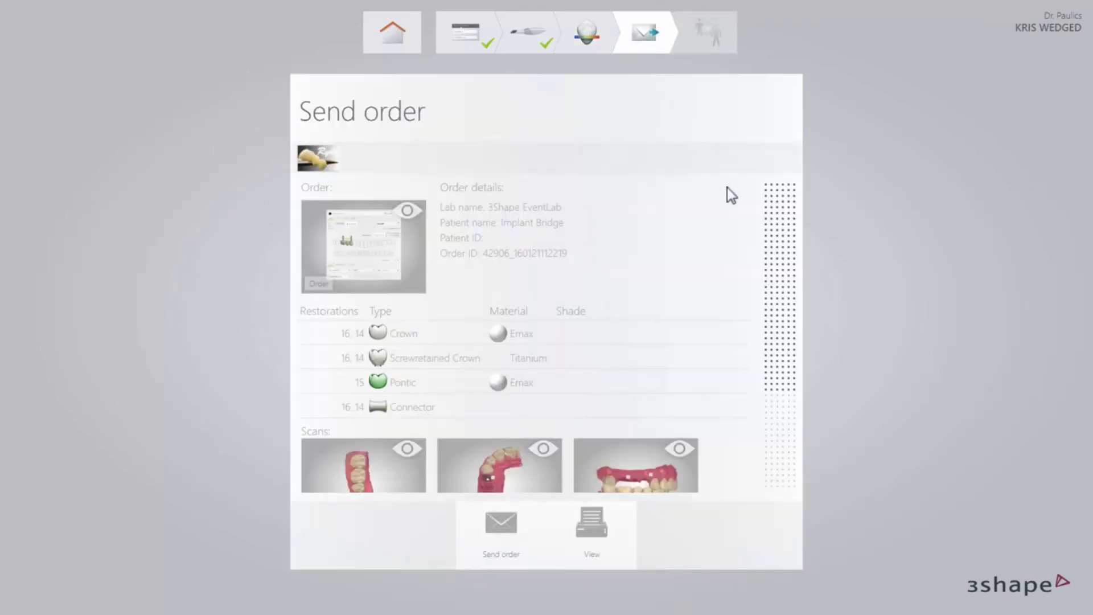
drag(780, 287, 785, 375)
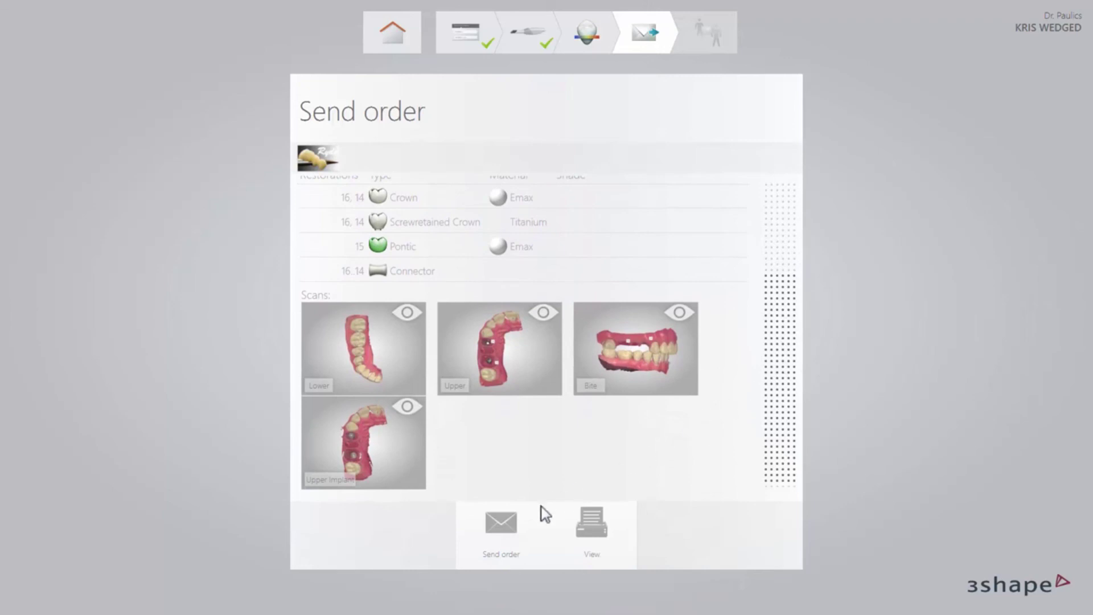
click(504, 525)
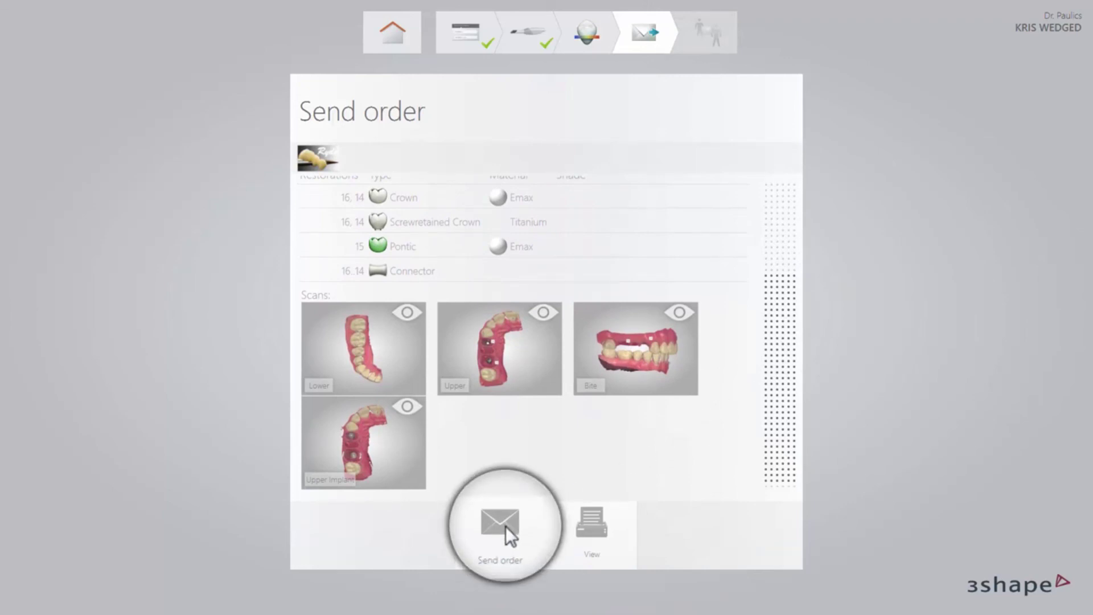